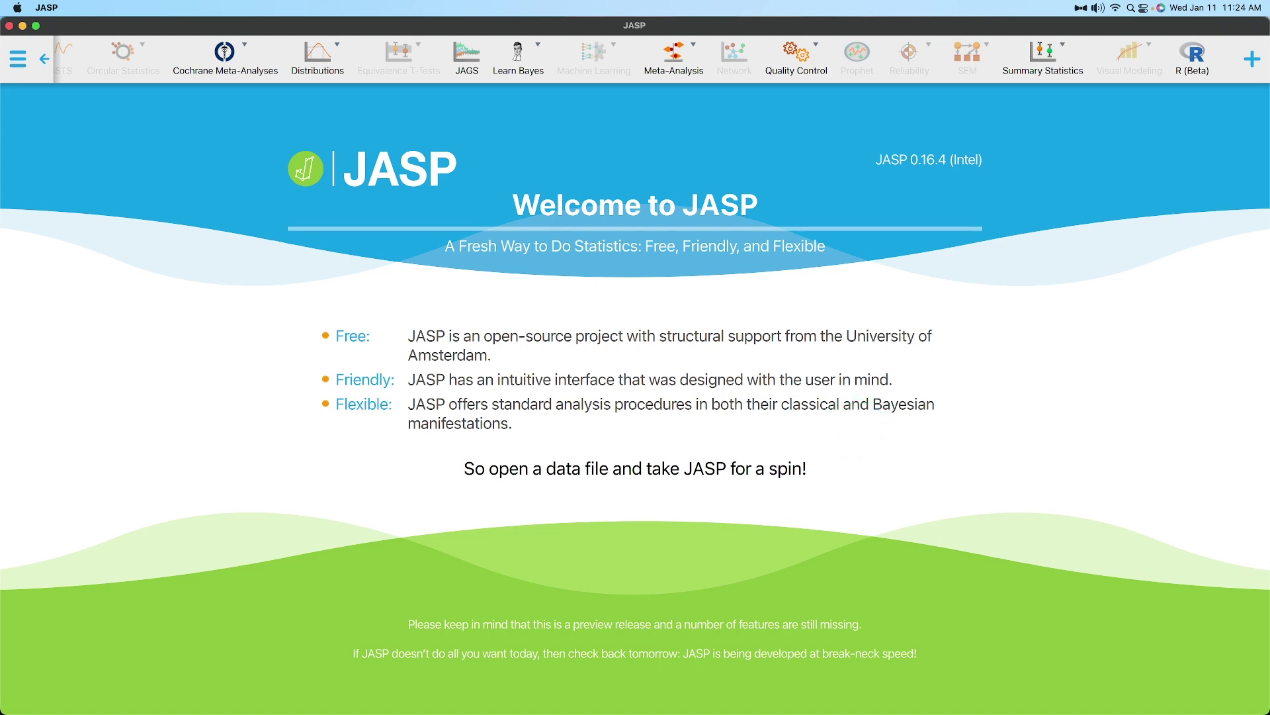
Check the judges' score spreadsheet, then load IRR.csv from JASP's recent files.
{"action": "key", "text": "super+Tab"}
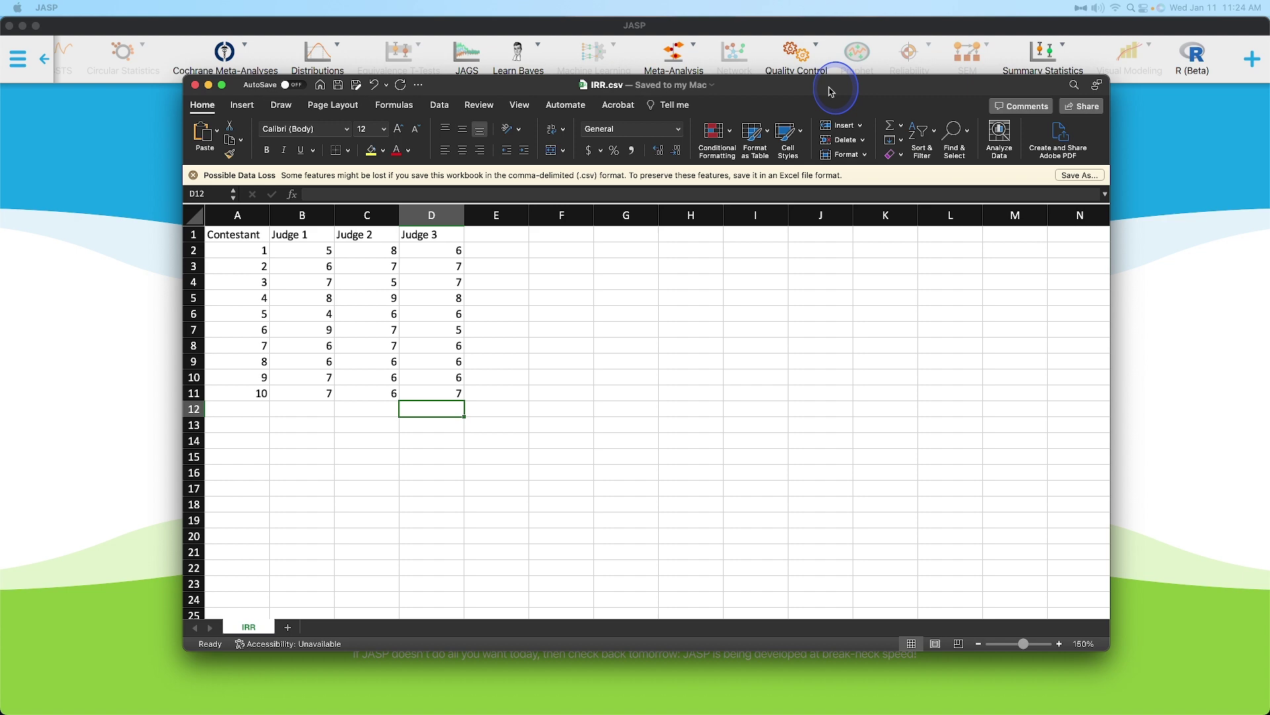
{"action": "key", "text": "super+Tab"}
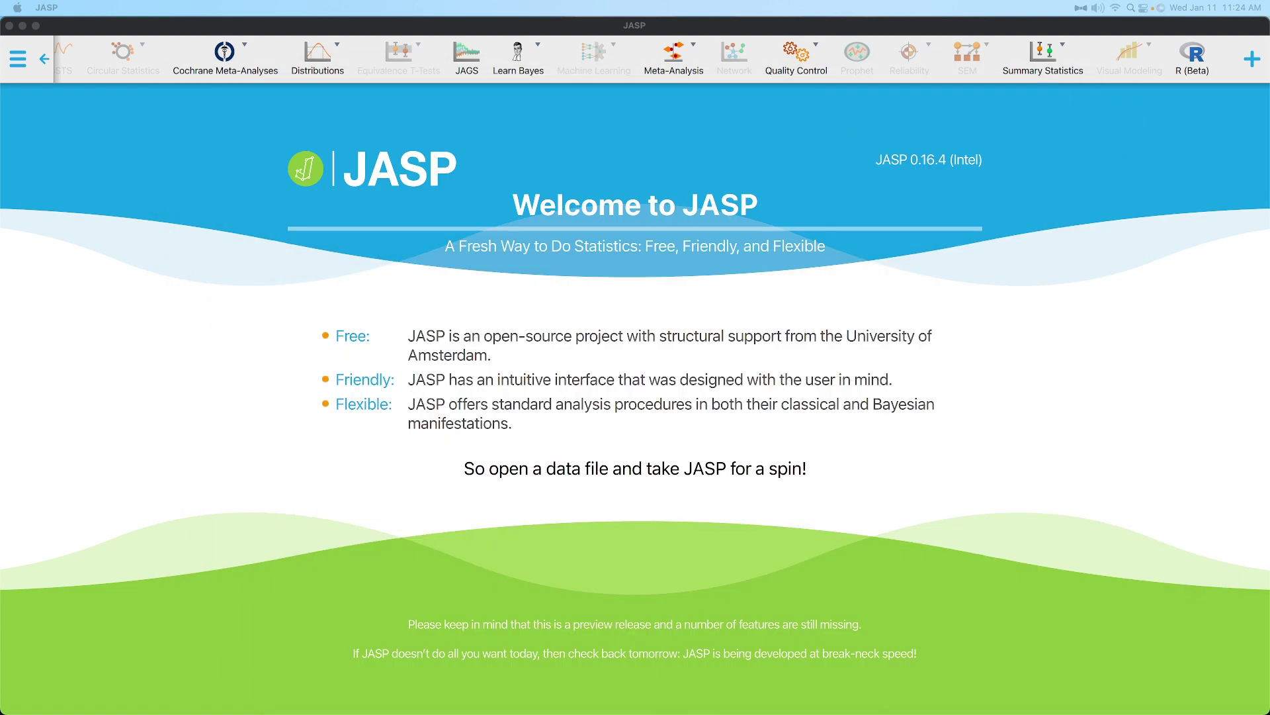
{"action": "left_click", "coordinate": [18, 59]}
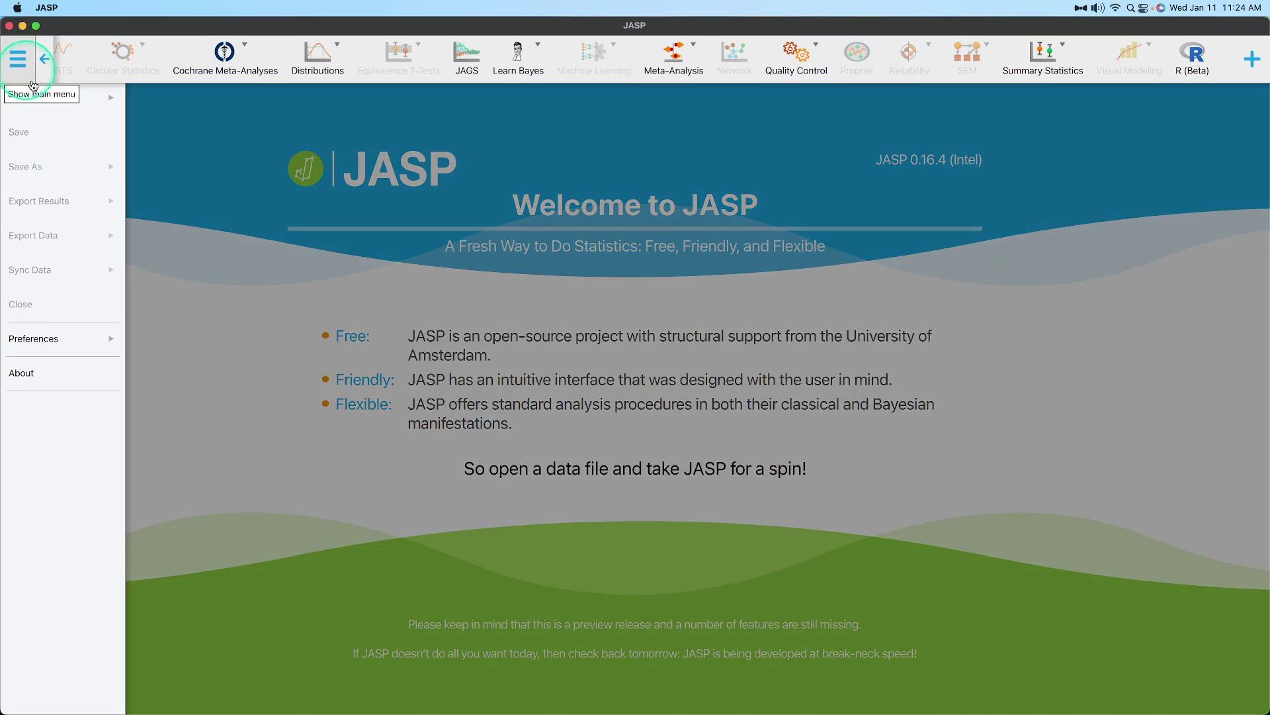
{"action": "left_click", "coordinate": [73, 101]}
{"action": "left_click", "coordinate": [193, 96]}
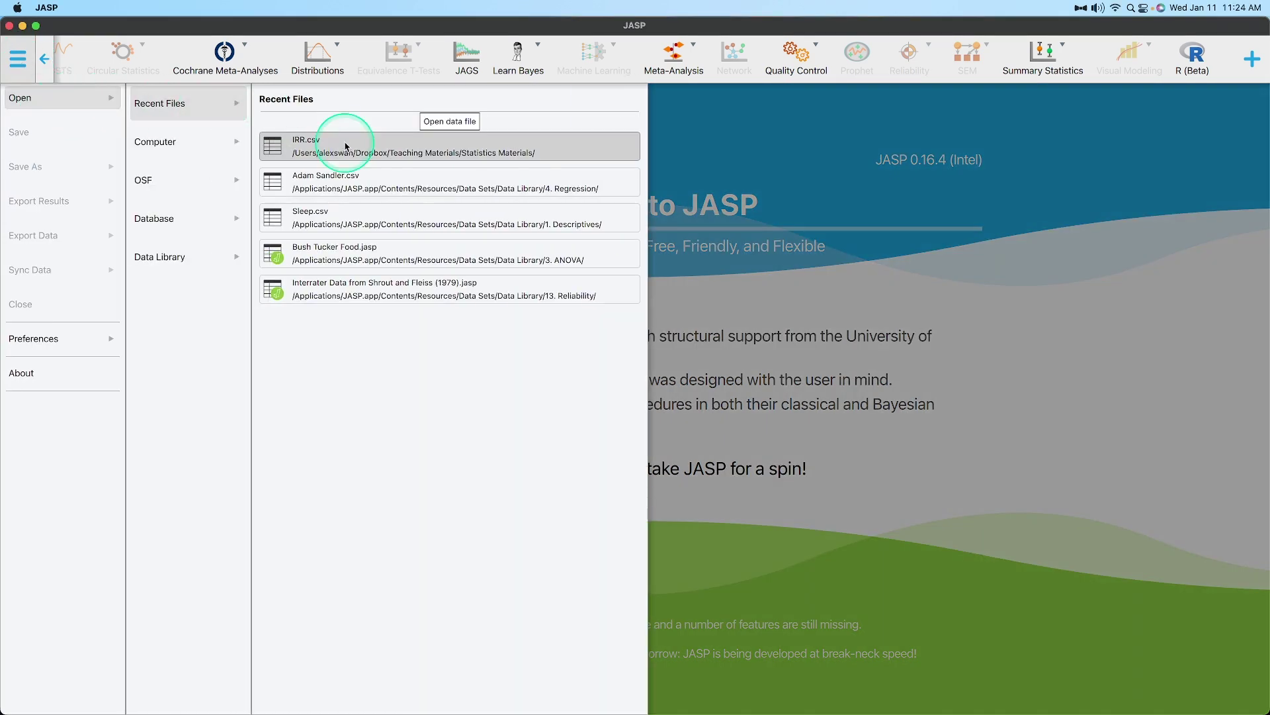
{"action": "left_click", "coordinate": [331, 133]}
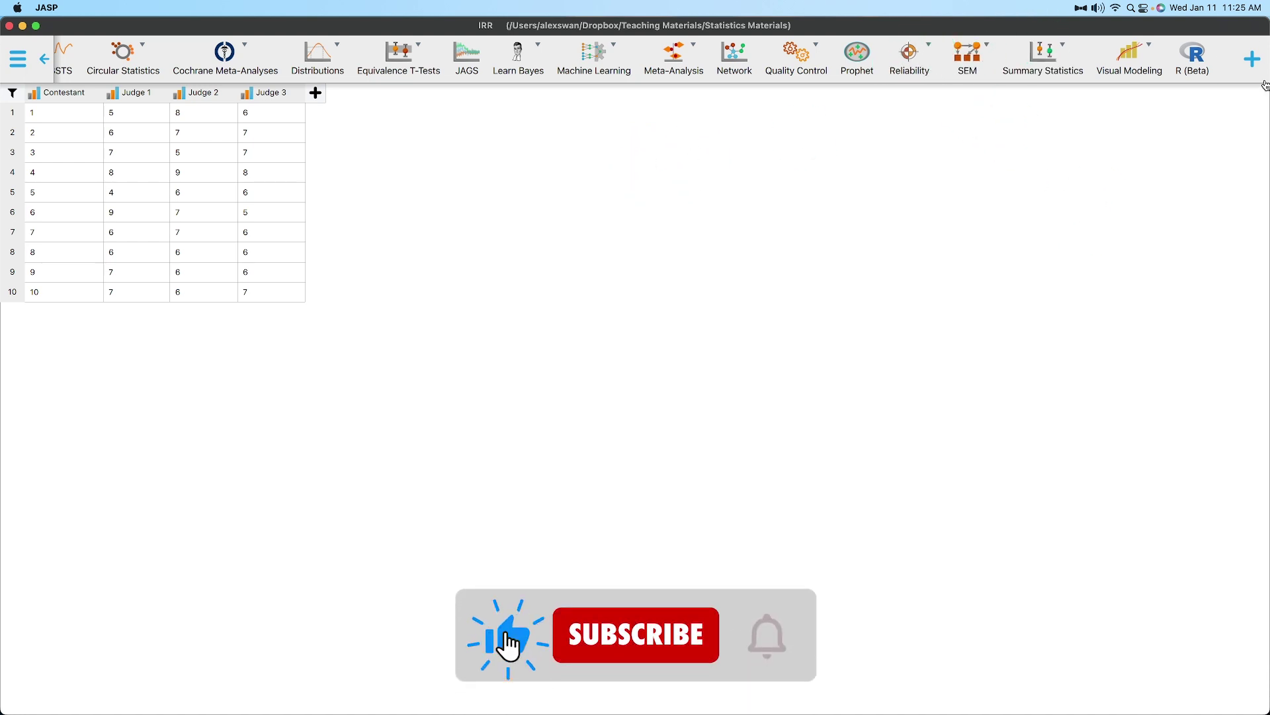
Bring up the Reliability menu listing the Classical analyses, including Bland-Altman Plots.
{"action": "left_click", "coordinate": [1249, 60]}
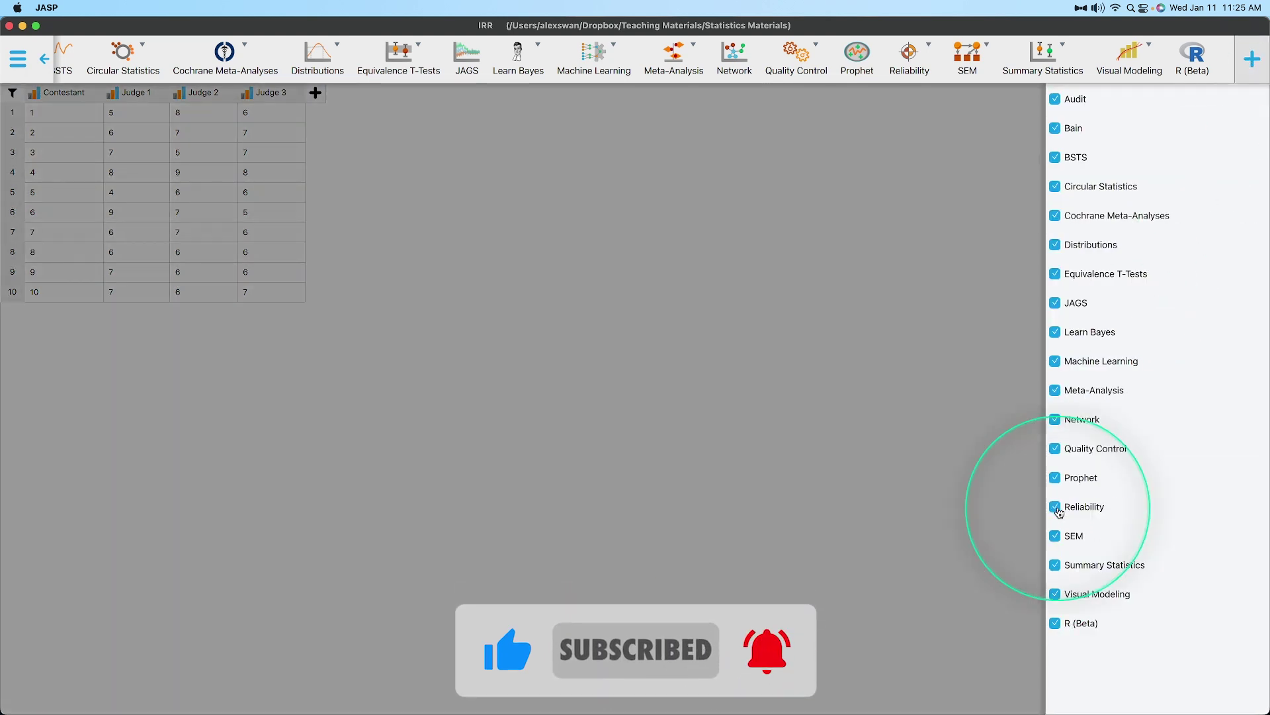
{"action": "left_click", "coordinate": [983, 503]}
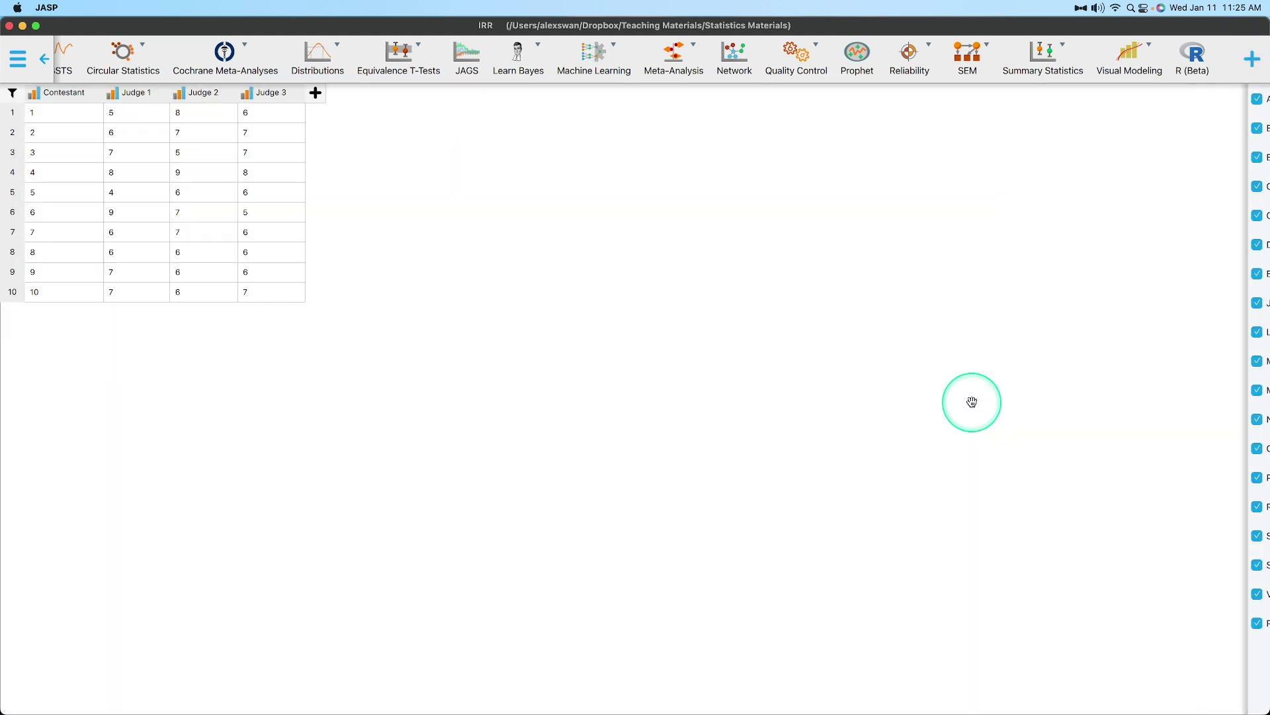
{"action": "left_click", "coordinate": [915, 63]}
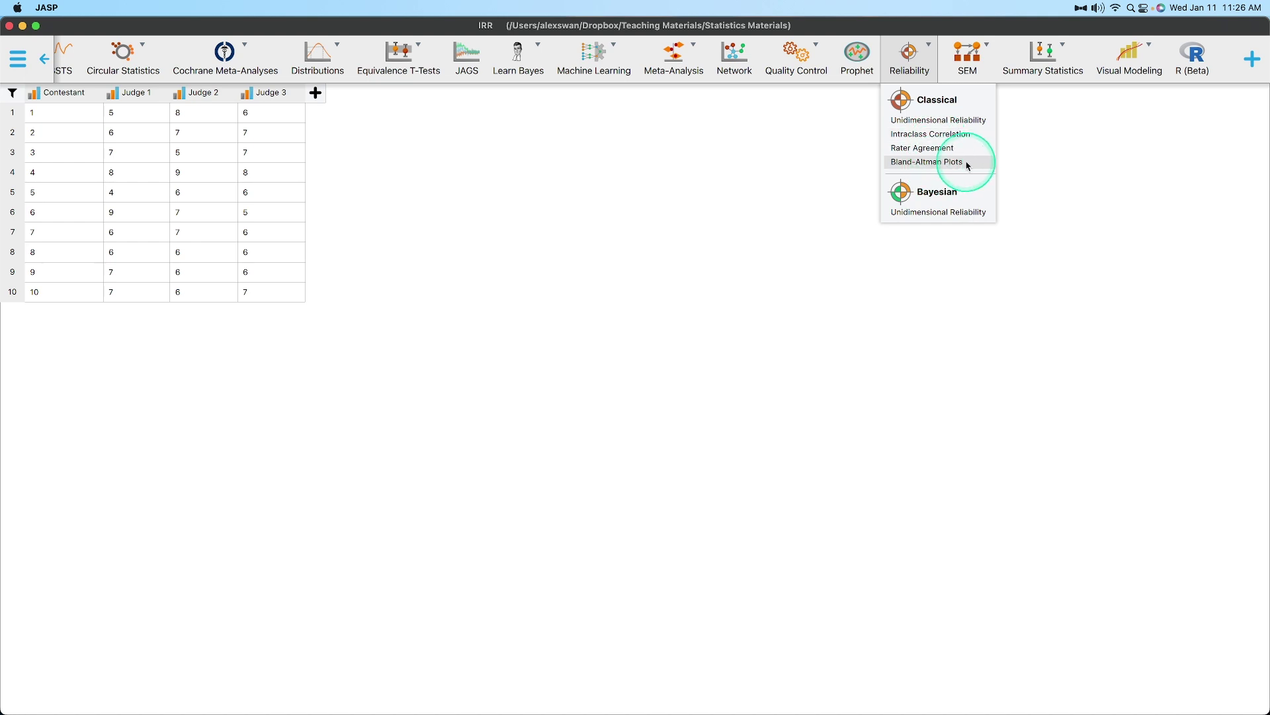
{"action": "left_click", "coordinate": [929, 164]}
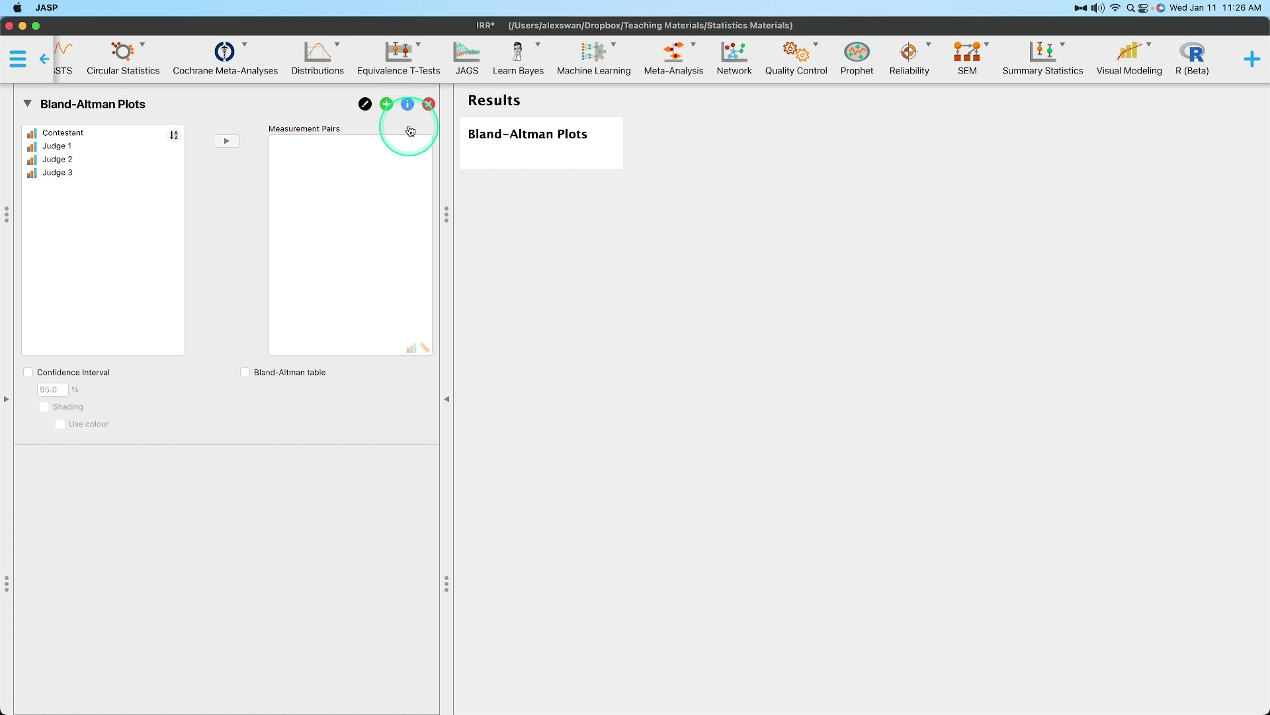
{"action": "left_click", "coordinate": [909, 56]}
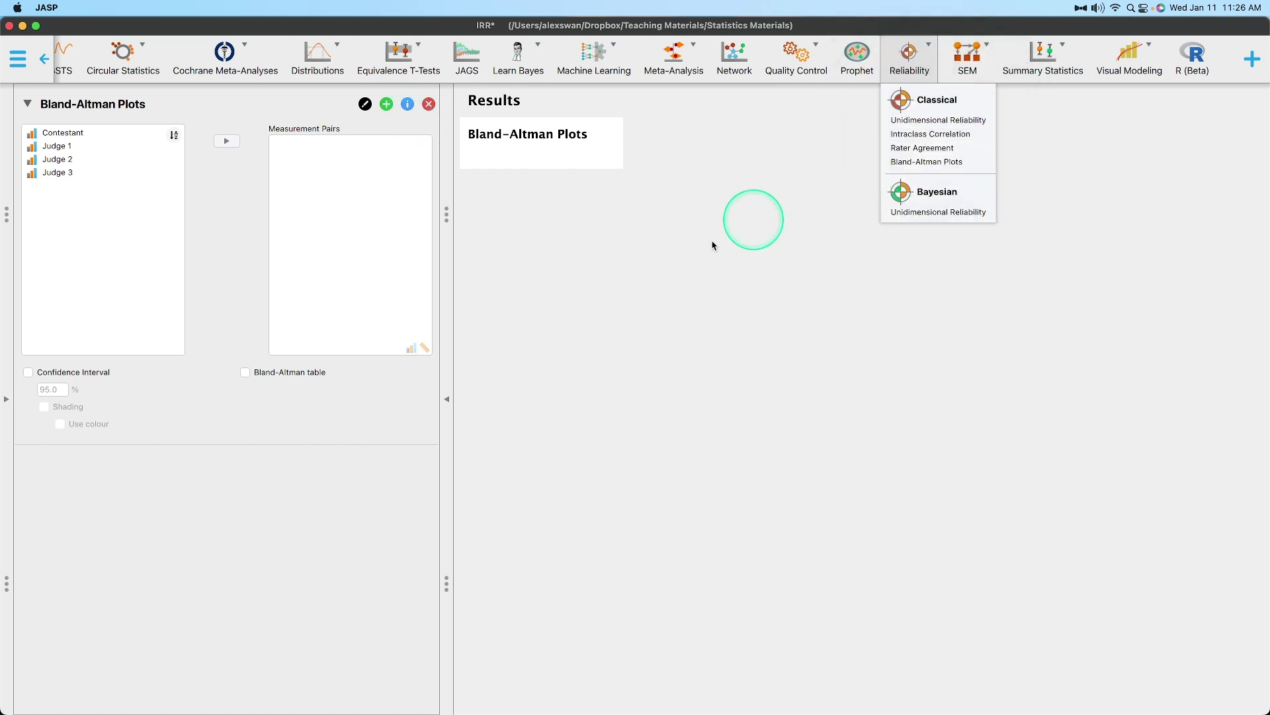
{"action": "left_click", "coordinate": [268, 506]}
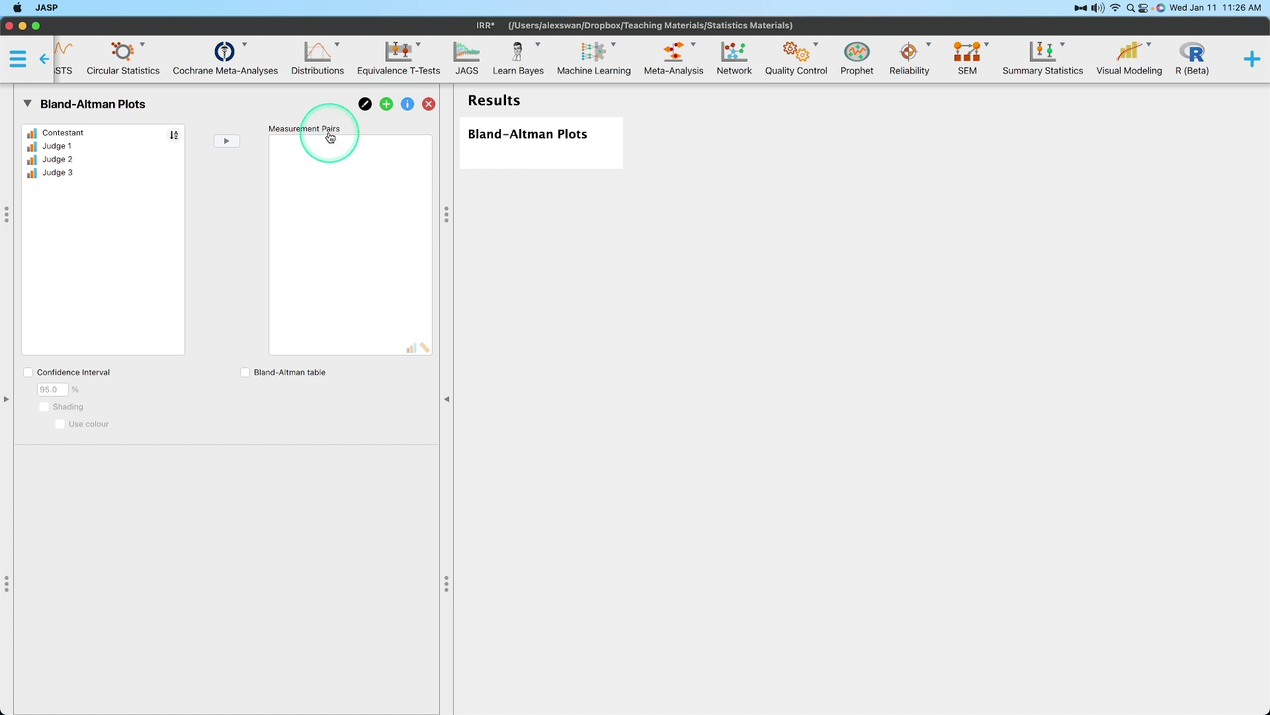
Add Judge 1–Judge 2, Judge 1–Judge 3 and Judge 2–Judge 3 as measurement pairs.
{"action": "left_click", "coordinate": [58, 147]}
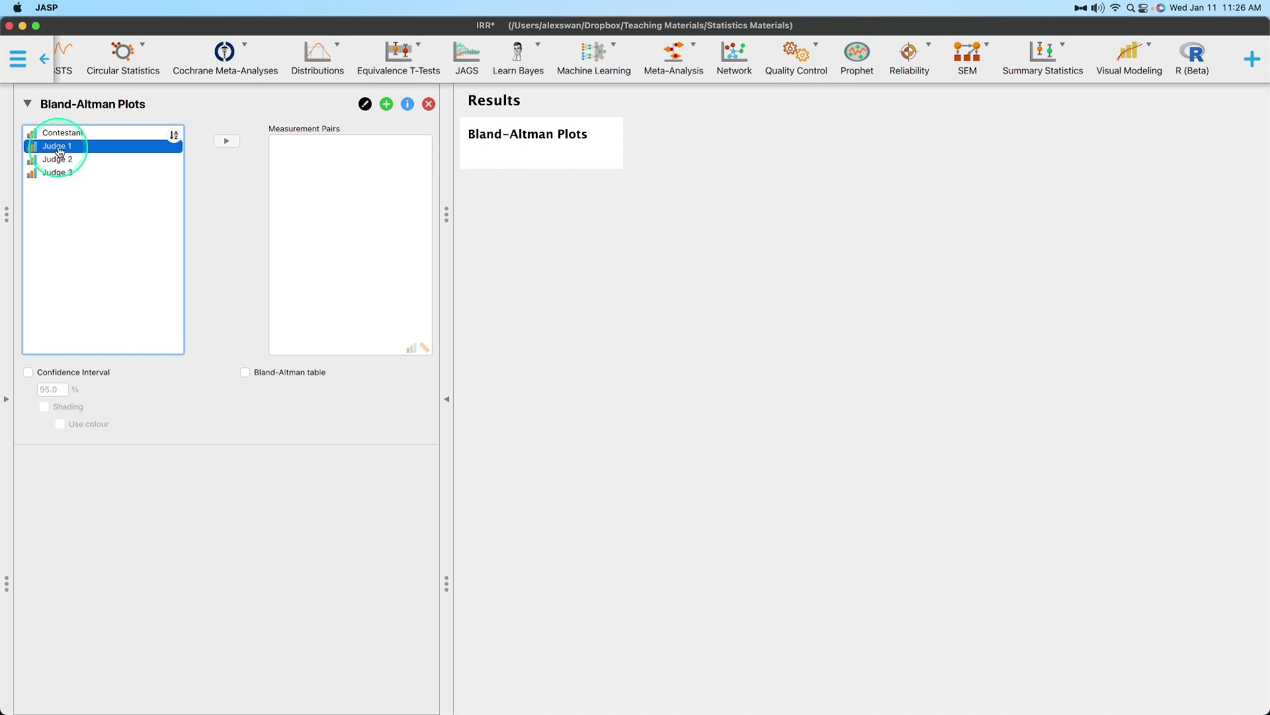
{"action": "left_click", "coordinate": [57, 160], "text": "shift"}
{"action": "left_click", "coordinate": [227, 141]}
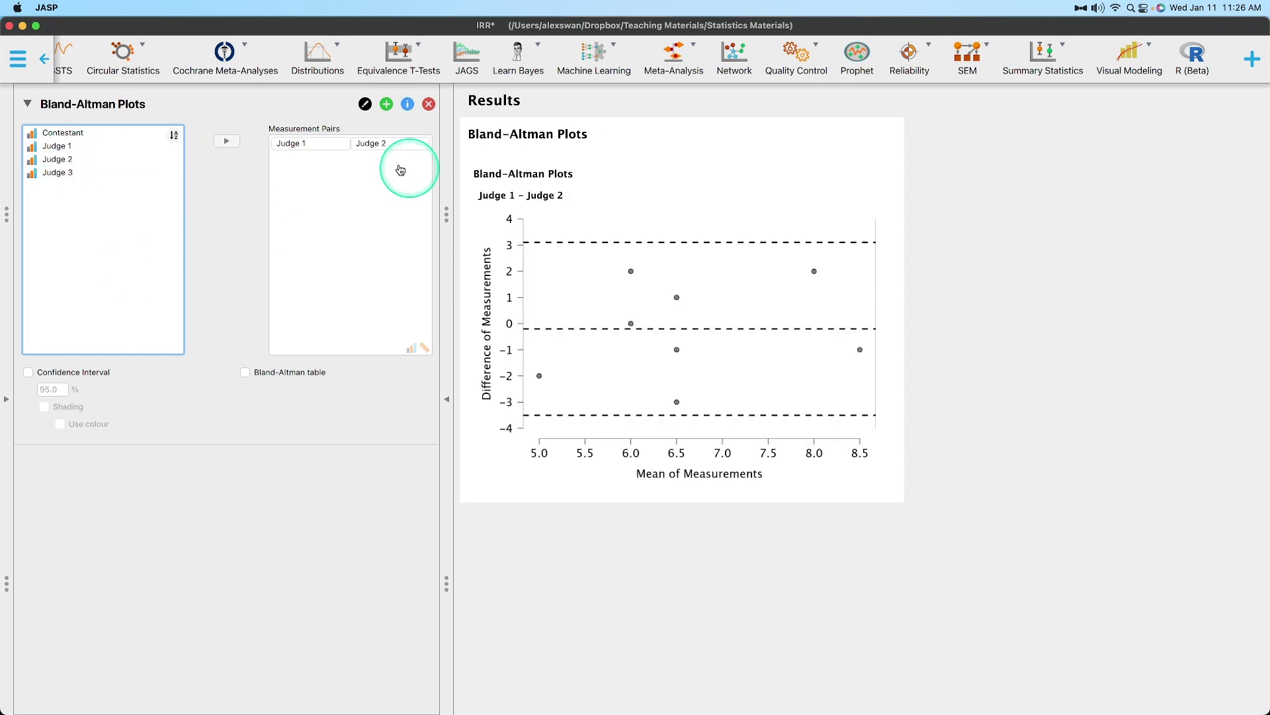
{"action": "left_click", "coordinate": [73, 147]}
{"action": "left_click", "coordinate": [73, 172], "text": "super"}
{"action": "double_click", "coordinate": [175, 149]}
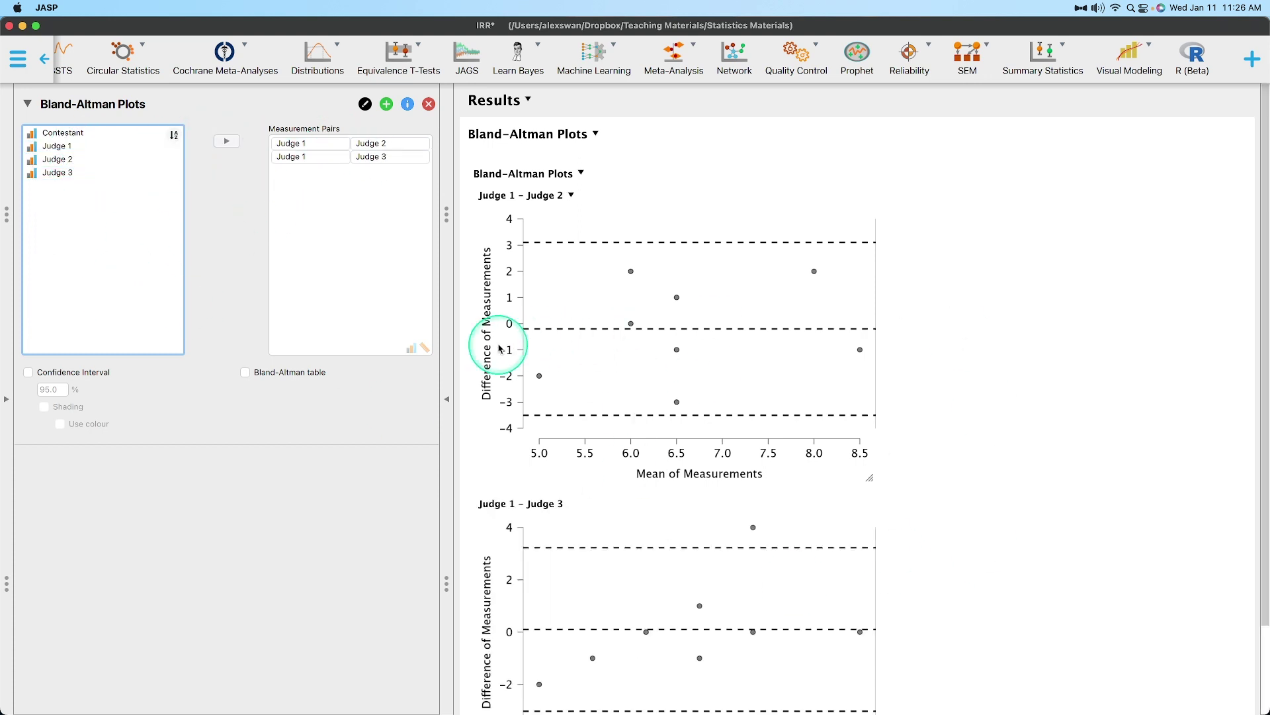
{"action": "left_click", "coordinate": [68, 160]}
{"action": "left_click", "coordinate": [69, 172], "text": "super"}
{"action": "left_click", "coordinate": [430, 143]}
{"action": "left_click", "coordinate": [227, 141]}
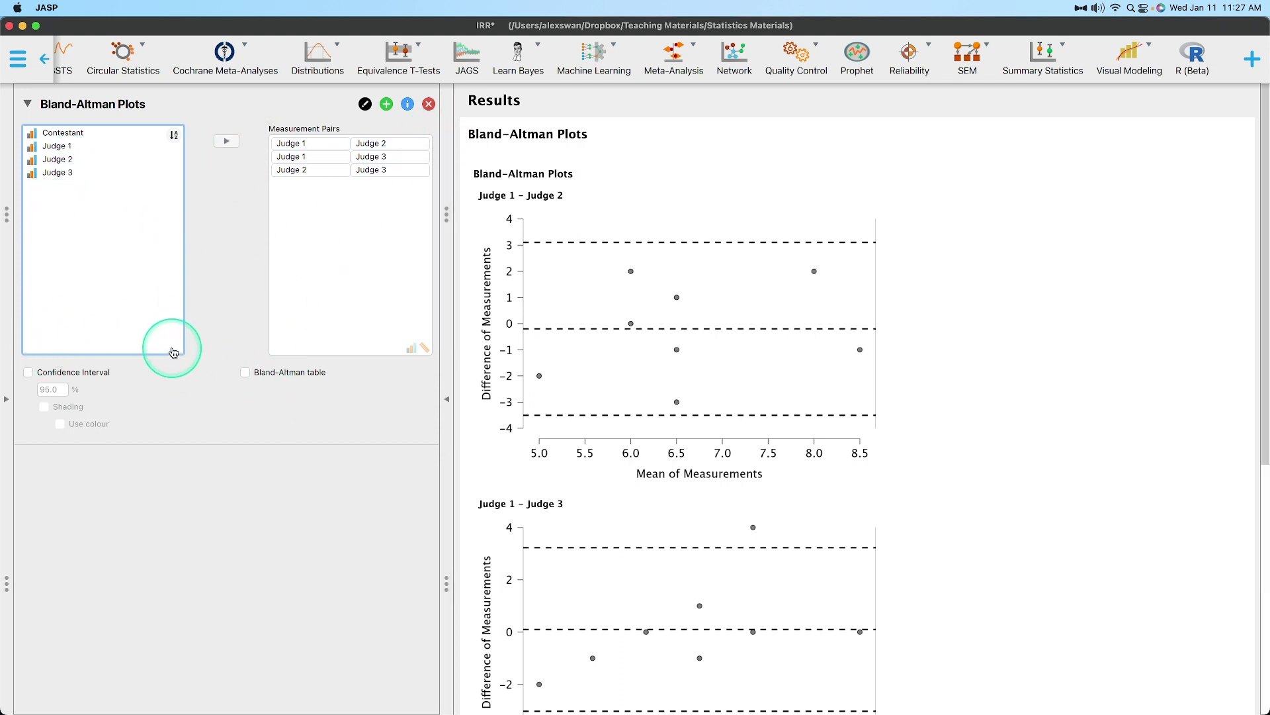
{"action": "left_click", "coordinate": [339, 170]}
{"action": "left_click", "coordinate": [69, 421]}
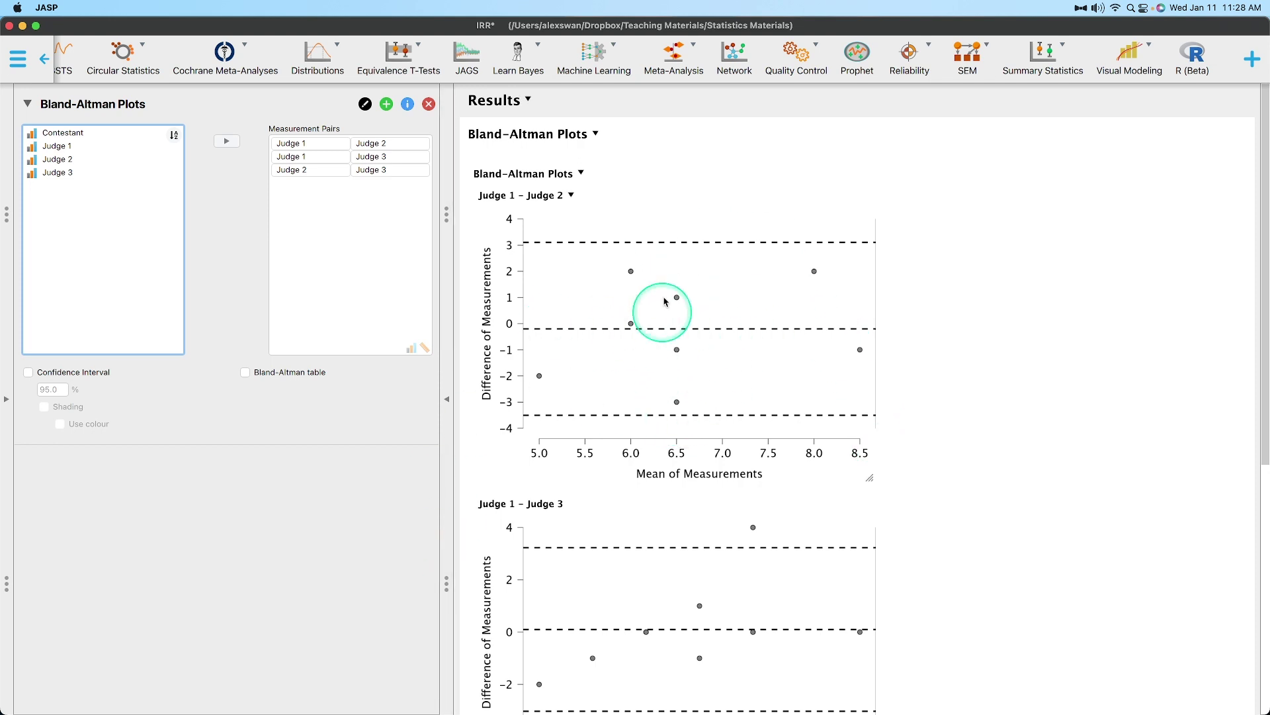
{"action": "scroll", "coordinate": [960, 443], "scroll_direction": "down", "scroll_amount": 2}
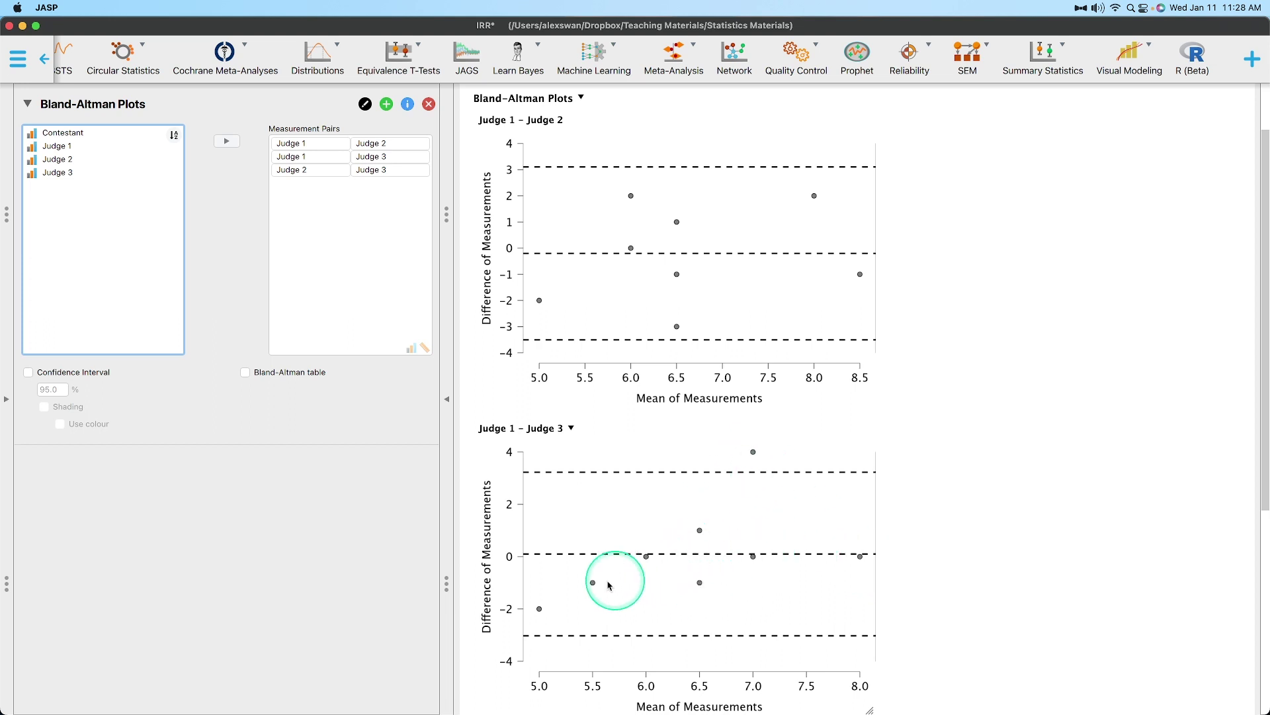
{"action": "scroll", "coordinate": [883, 528], "scroll_direction": "up", "scroll_amount": 2}
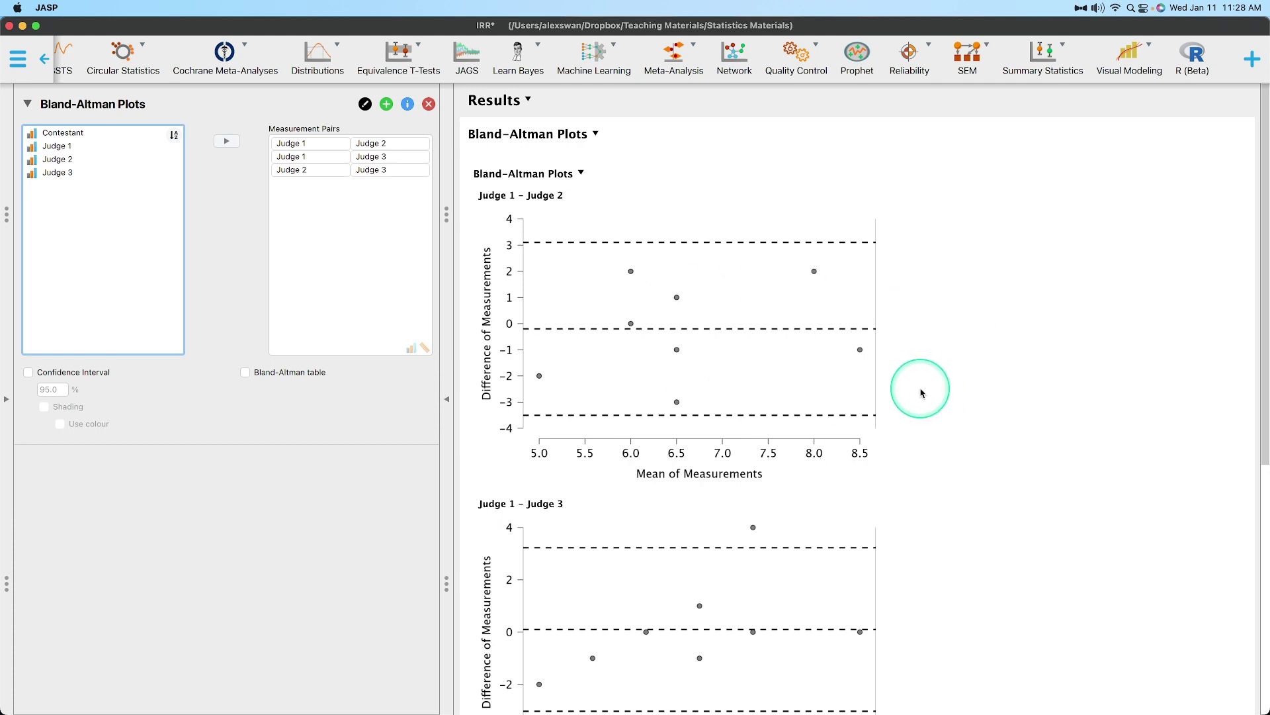
{"action": "scroll", "coordinate": [976, 431], "scroll_direction": "down", "scroll_amount": 1}
{"action": "scroll", "coordinate": [977, 431], "scroll_direction": "down", "scroll_amount": 10}
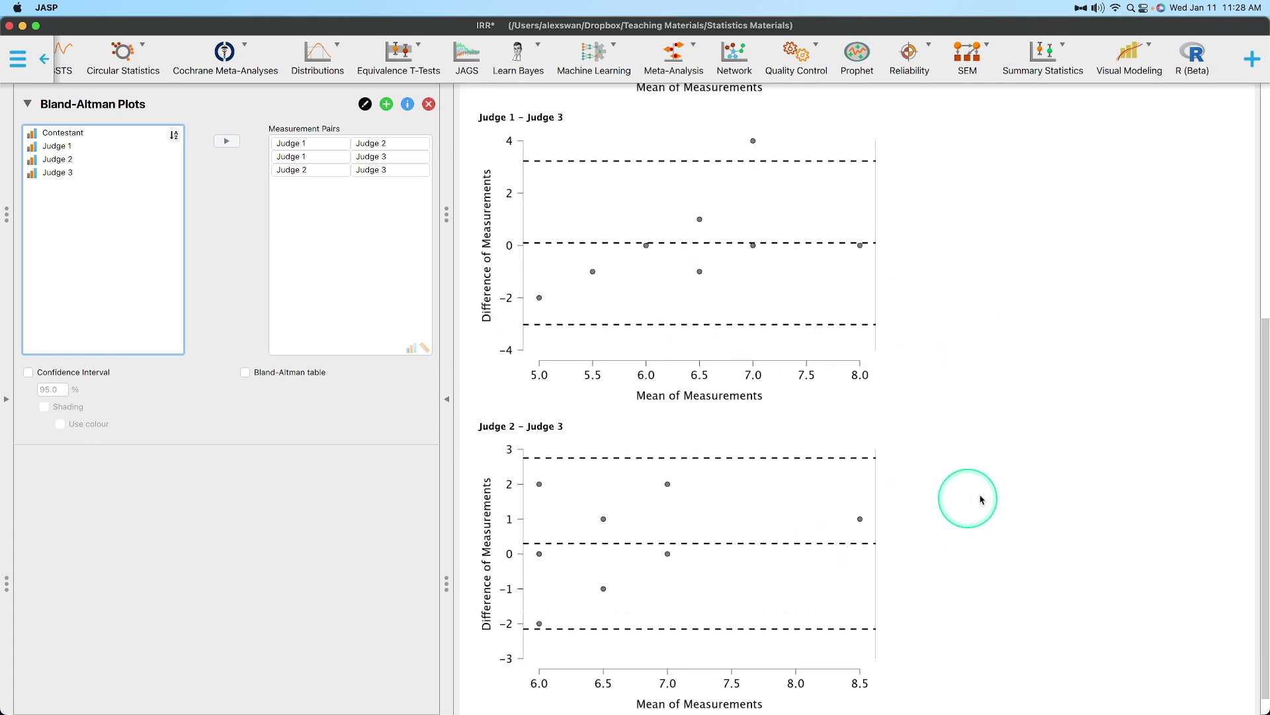
{"action": "scroll", "coordinate": [1020, 544], "scroll_direction": "up", "scroll_amount": 10}
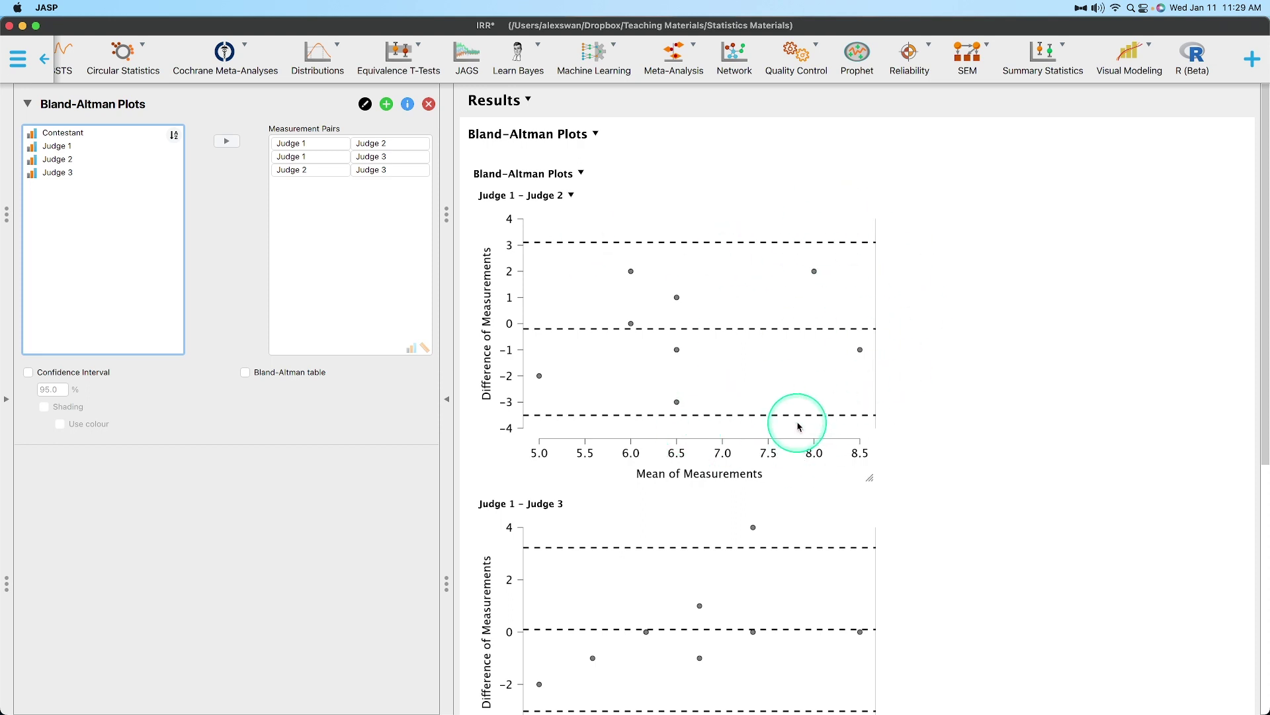
{"action": "scroll", "coordinate": [920, 377], "scroll_direction": "down", "scroll_amount": 5}
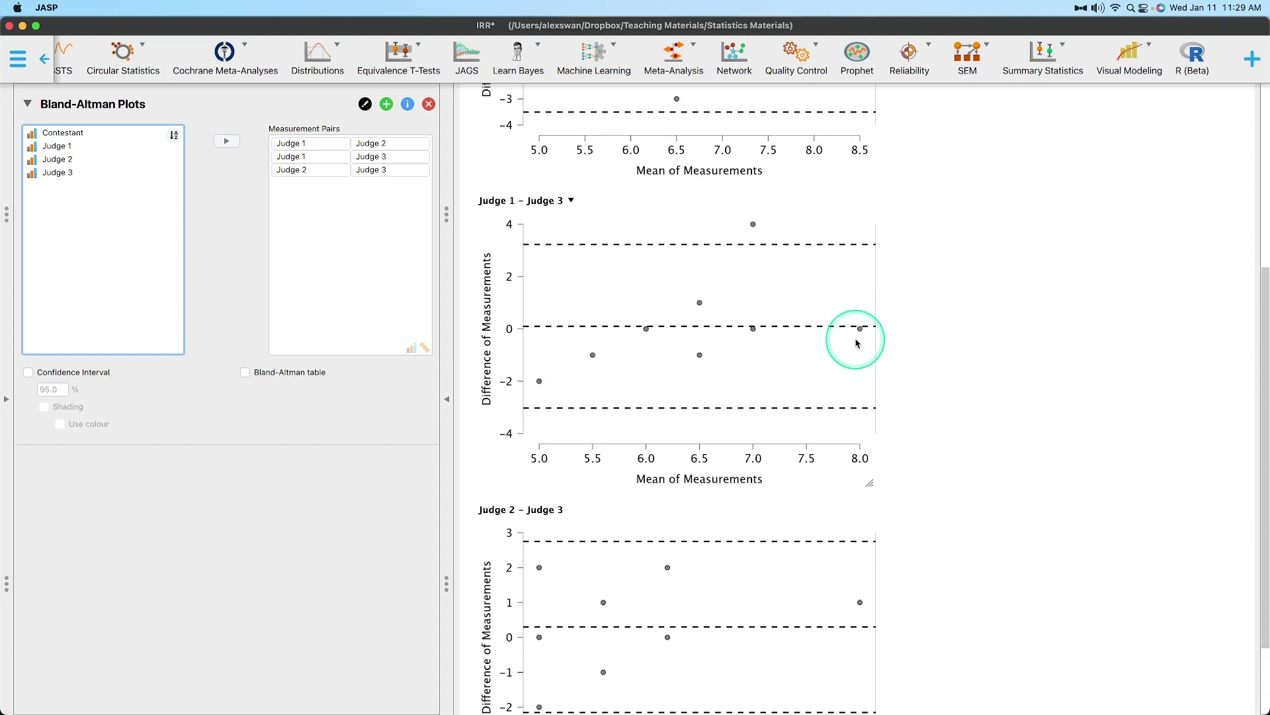
{"action": "scroll", "coordinate": [841, 342], "scroll_direction": "up", "scroll_amount": 5}
{"action": "scroll", "coordinate": [622, 411], "scroll_direction": "down", "scroll_amount": 3}
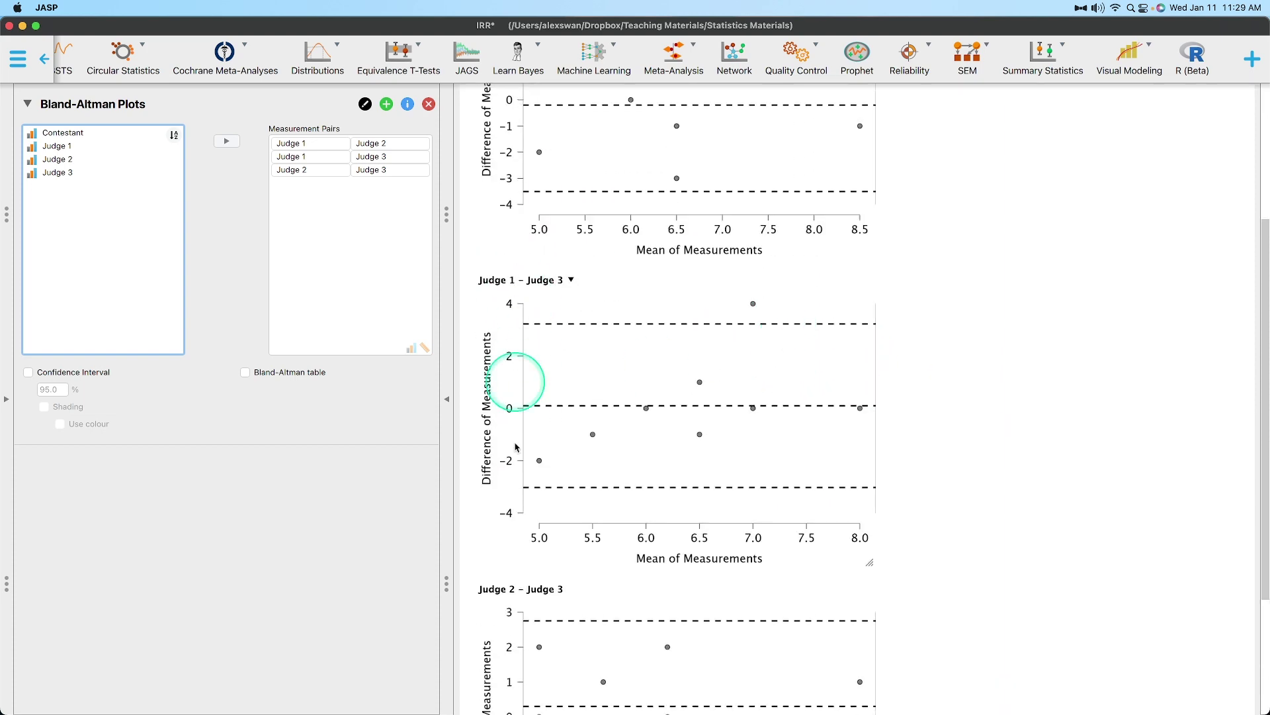
{"action": "left_click", "coordinate": [571, 280]}
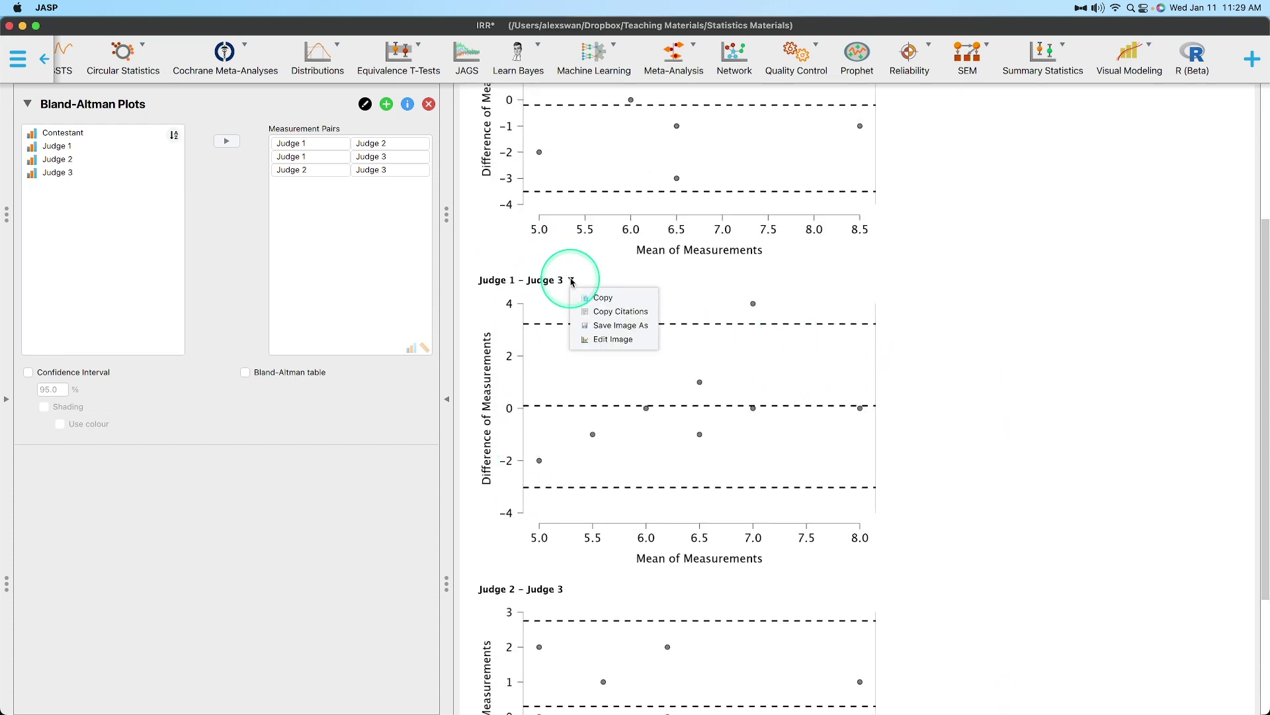
{"action": "left_click", "coordinate": [608, 340]}
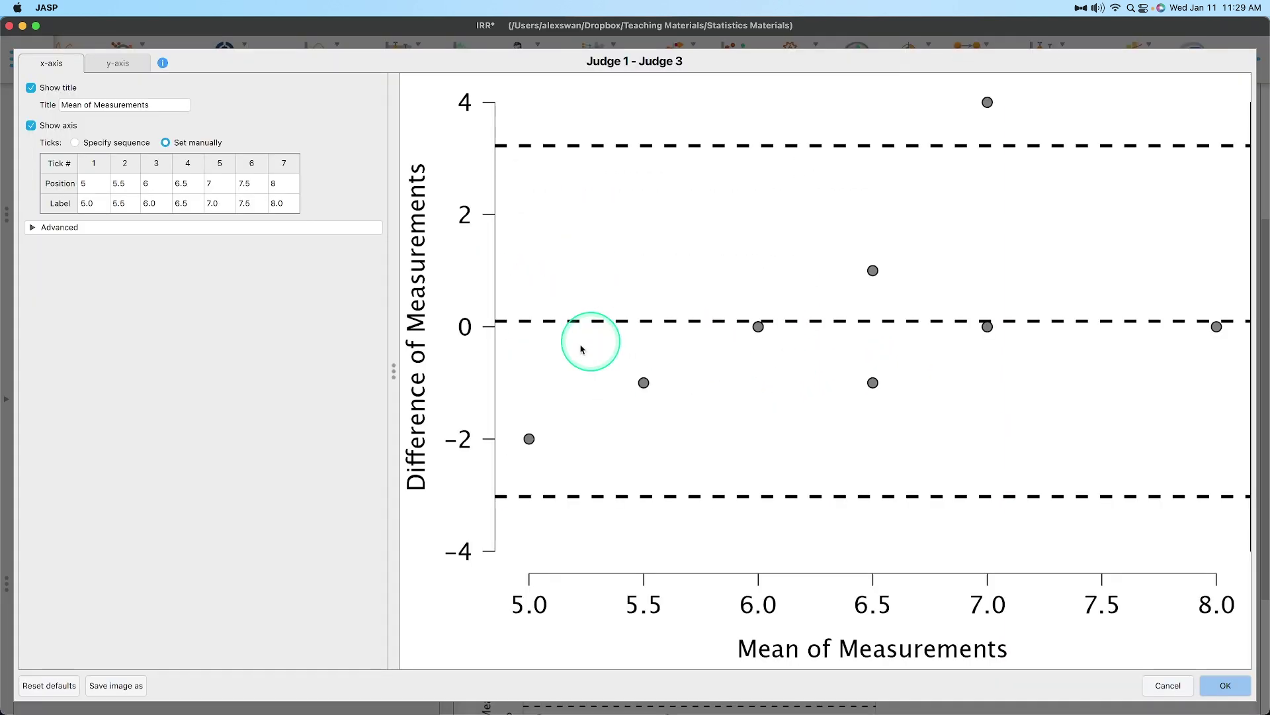
{"action": "left_click", "coordinate": [68, 229]}
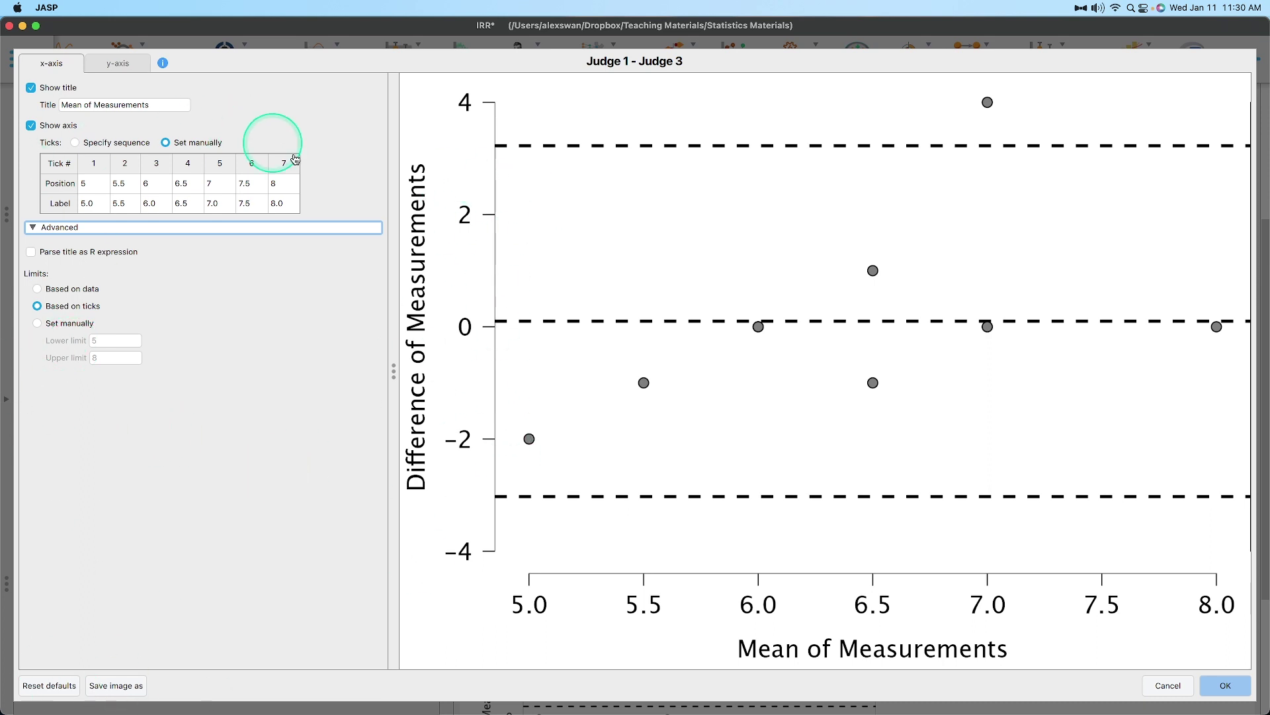
{"action": "left_click", "coordinate": [96, 66]}
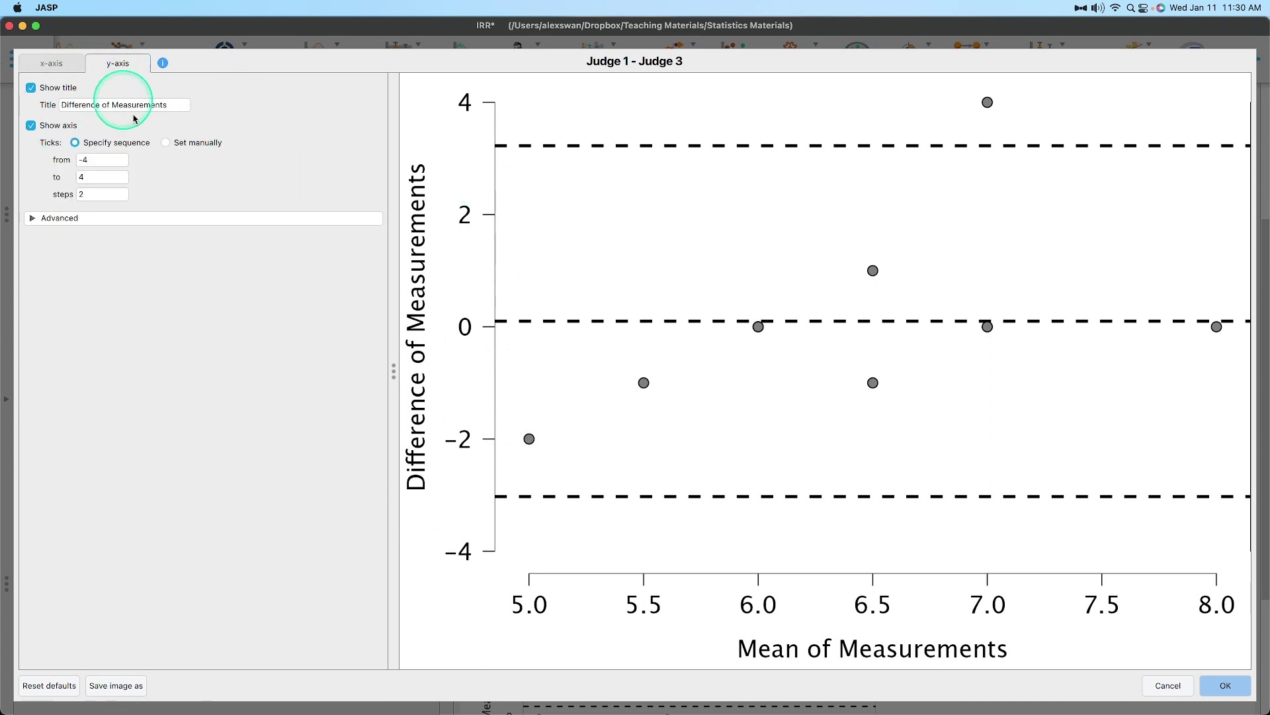
{"action": "left_click", "coordinate": [1169, 686]}
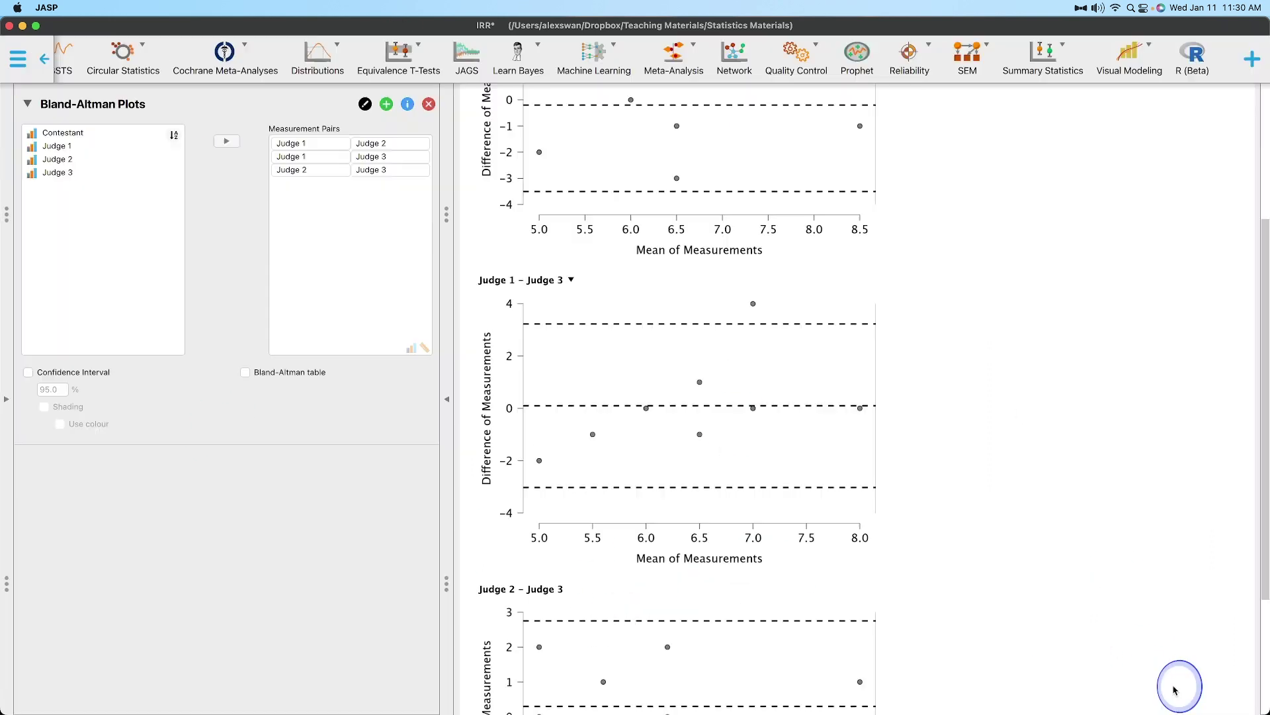
{"action": "scroll", "coordinate": [880, 503], "scroll_direction": "down", "scroll_amount": 5}
{"action": "scroll", "coordinate": [879, 489], "scroll_direction": "up", "scroll_amount": 7}
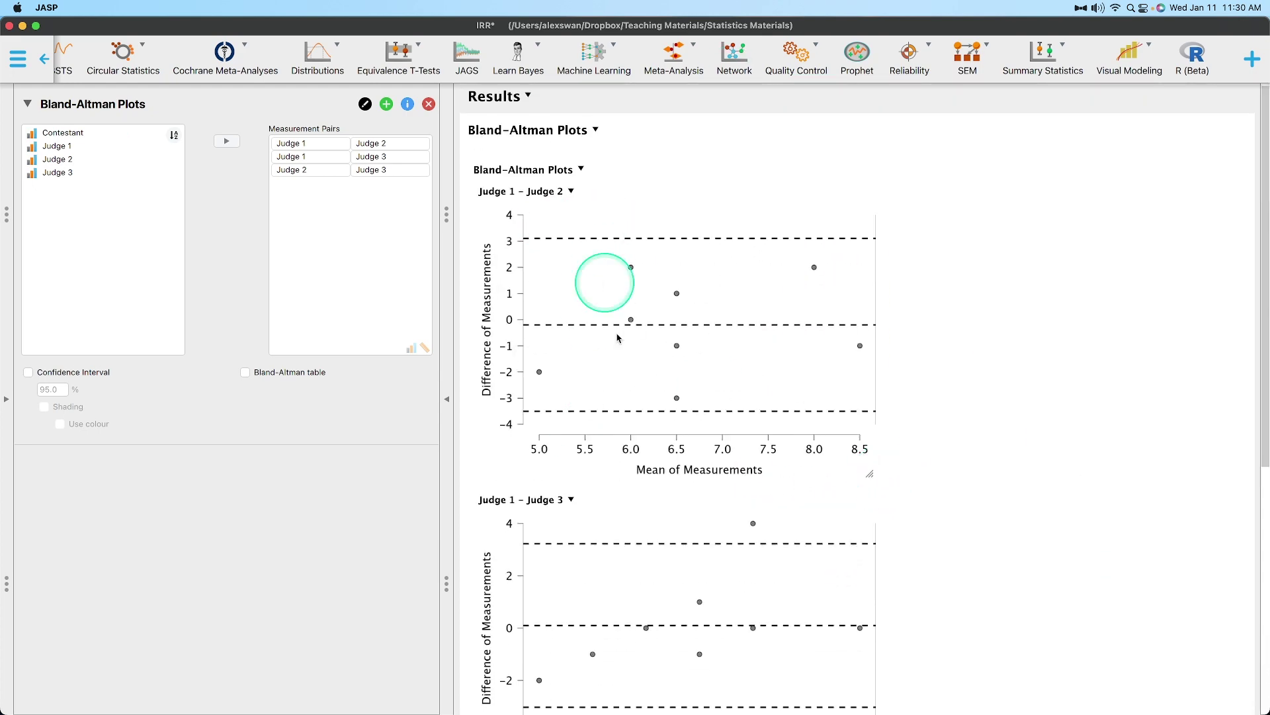
{"action": "scroll", "coordinate": [635, 360], "scroll_direction": "down", "scroll_amount": 5}
{"action": "scroll", "coordinate": [539, 599], "scroll_direction": "up", "scroll_amount": 4}
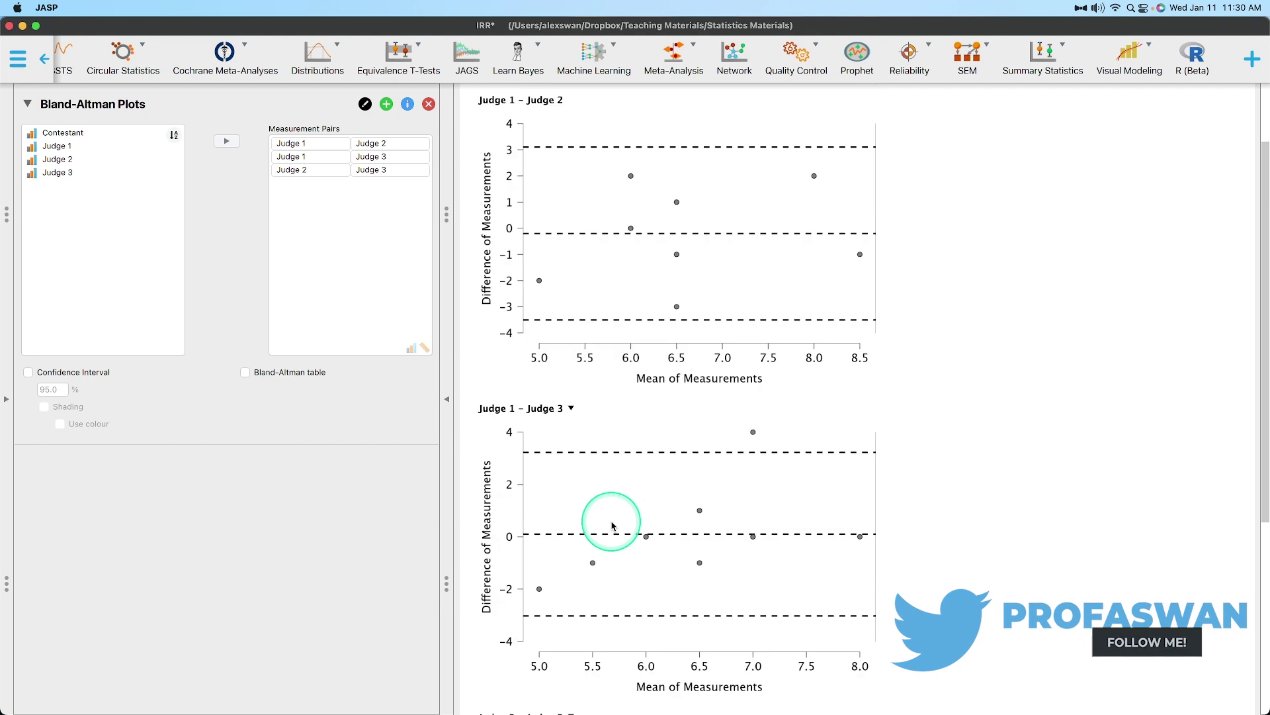
{"action": "scroll", "coordinate": [612, 526], "scroll_direction": "up", "scroll_amount": 1}
{"action": "scroll", "coordinate": [695, 391], "scroll_direction": "down", "scroll_amount": 6}
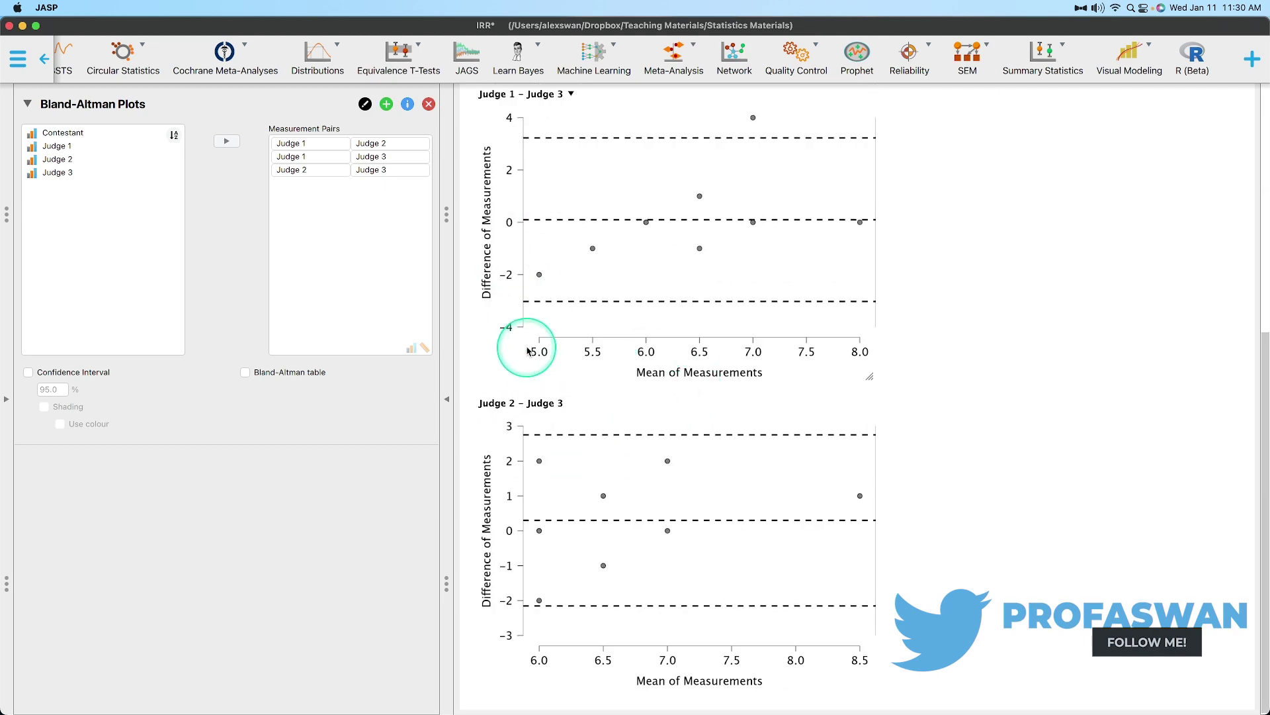
{"action": "scroll", "coordinate": [653, 315], "scroll_direction": "up", "scroll_amount": 4}
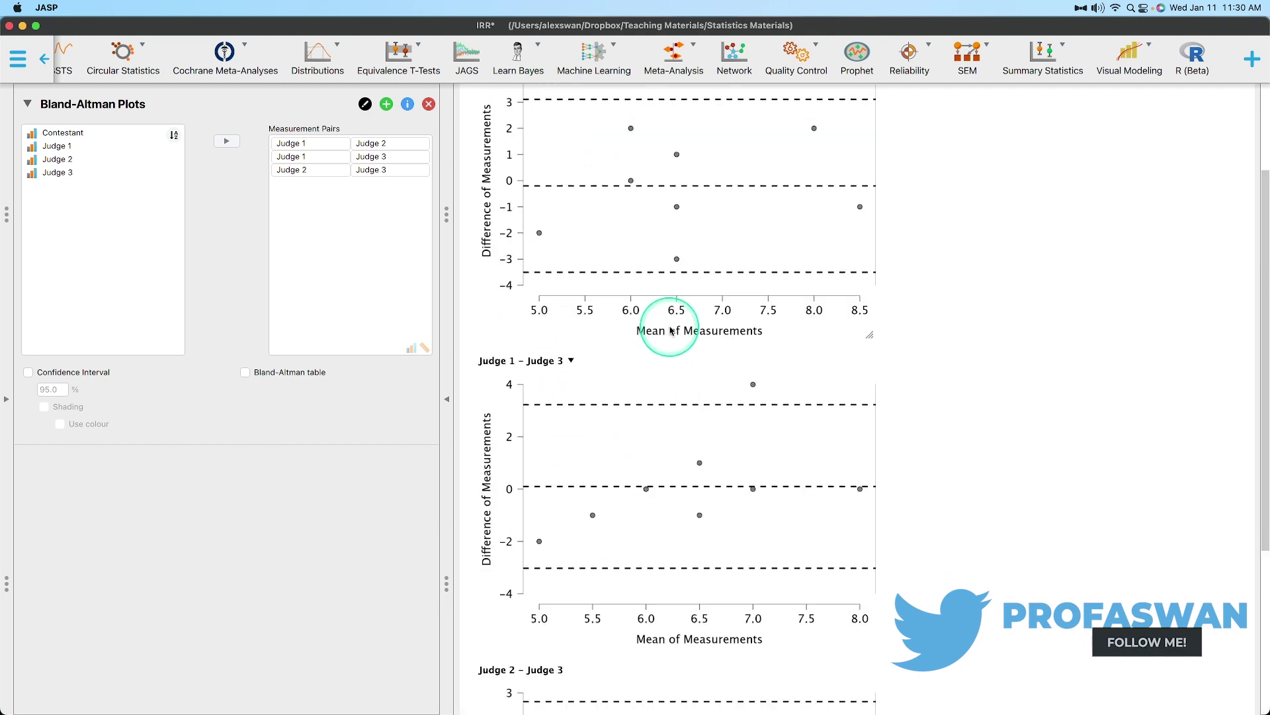
{"action": "scroll", "coordinate": [692, 288], "scroll_direction": "down", "scroll_amount": 4}
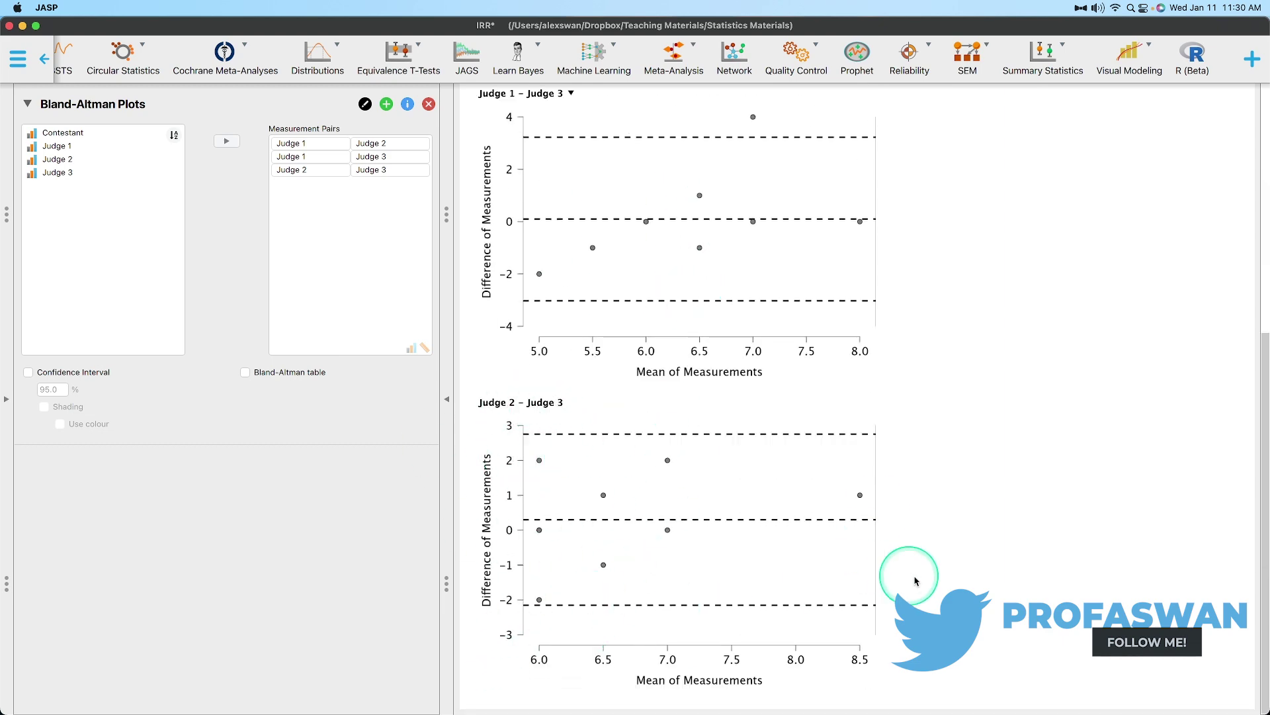
{"action": "scroll", "coordinate": [860, 516], "scroll_direction": "up", "scroll_amount": 5}
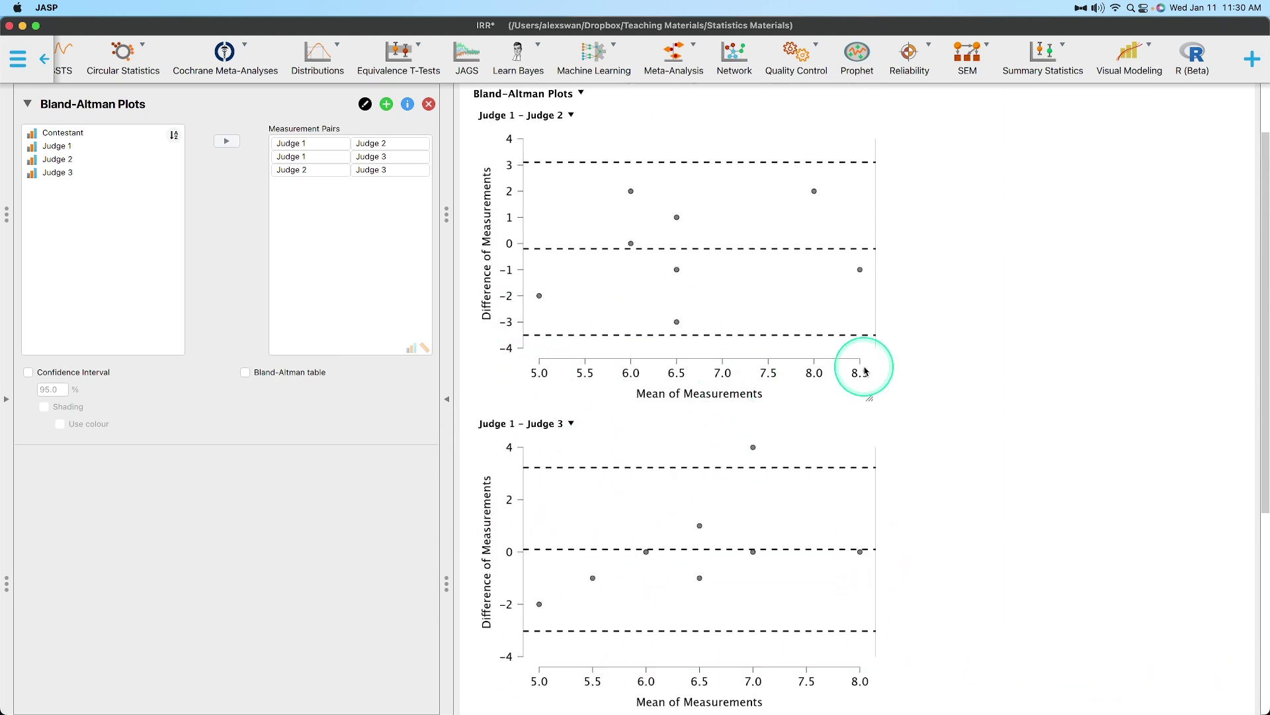
{"action": "scroll", "coordinate": [893, 364], "scroll_direction": "down", "scroll_amount": 4}
{"action": "scroll", "coordinate": [669, 430], "scroll_direction": "down", "scroll_amount": 1}
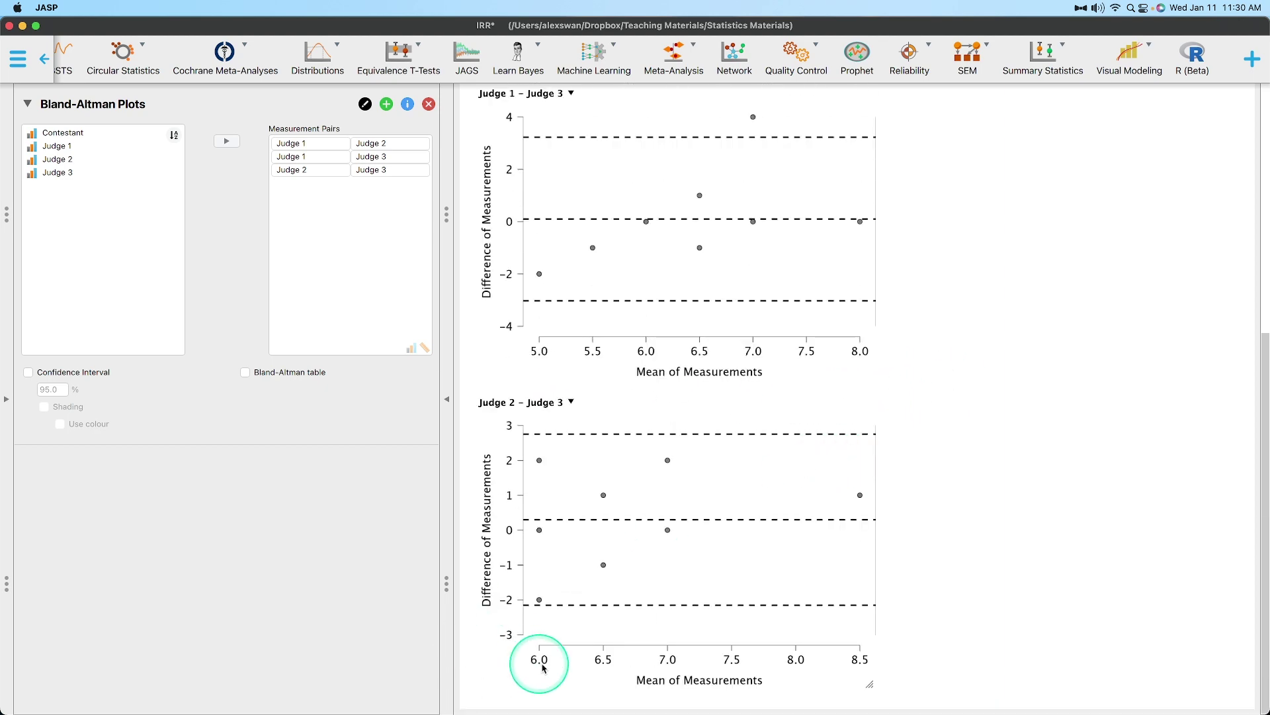
{"action": "scroll", "coordinate": [973, 496], "scroll_direction": "up", "scroll_amount": 6}
{"action": "scroll", "coordinate": [953, 493], "scroll_direction": "down", "scroll_amount": 4}
{"action": "scroll", "coordinate": [946, 486], "scroll_direction": "down", "scroll_amount": 2}
{"action": "scroll", "coordinate": [859, 505], "scroll_direction": "up", "scroll_amount": 4}
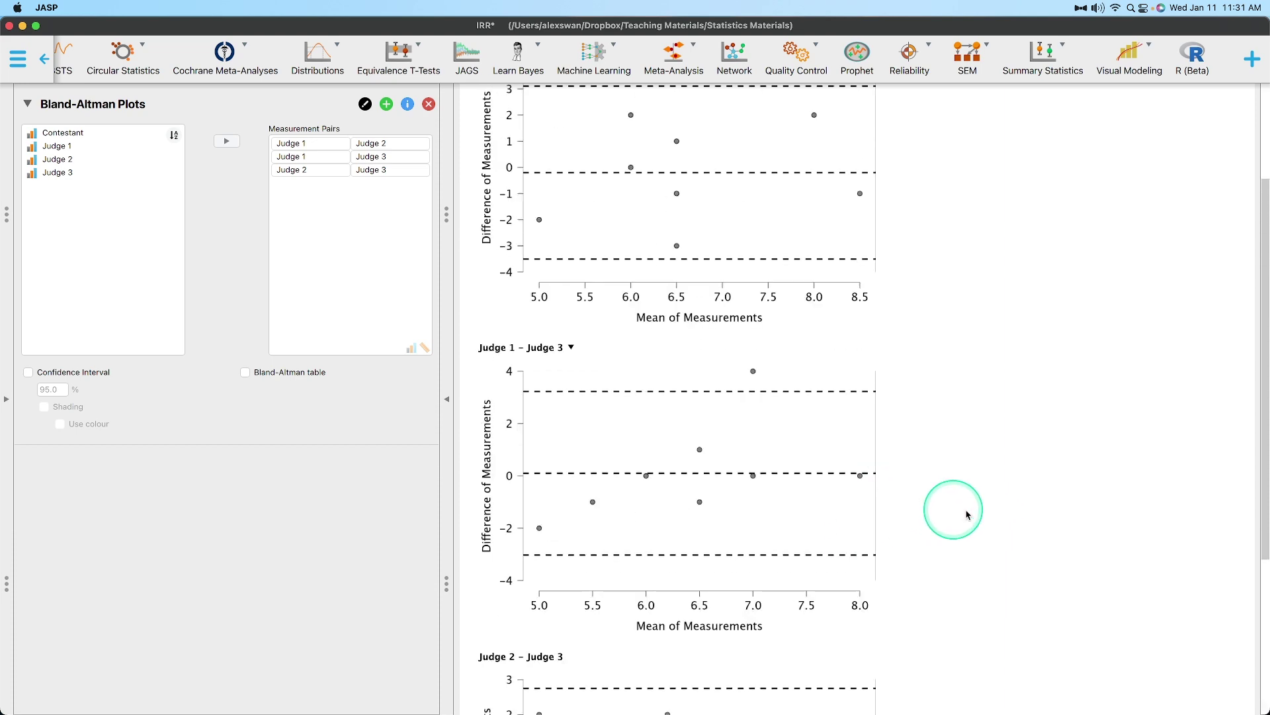
{"action": "scroll", "coordinate": [970, 511], "scroll_direction": "up", "scroll_amount": 2}
{"action": "scroll", "coordinate": [860, 493], "scroll_direction": "down", "scroll_amount": 2}
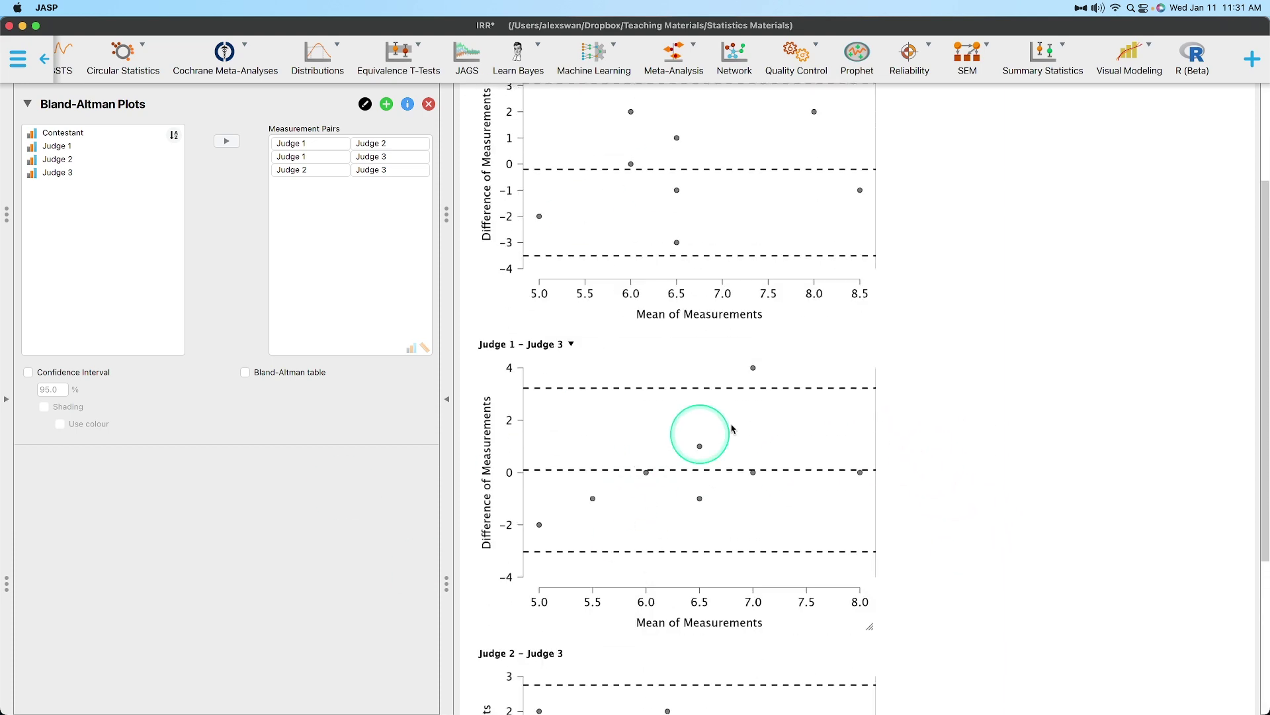
{"action": "scroll", "coordinate": [847, 503], "scroll_direction": "down", "scroll_amount": 2}
{"action": "scroll", "coordinate": [741, 463], "scroll_direction": "up", "scroll_amount": 2}
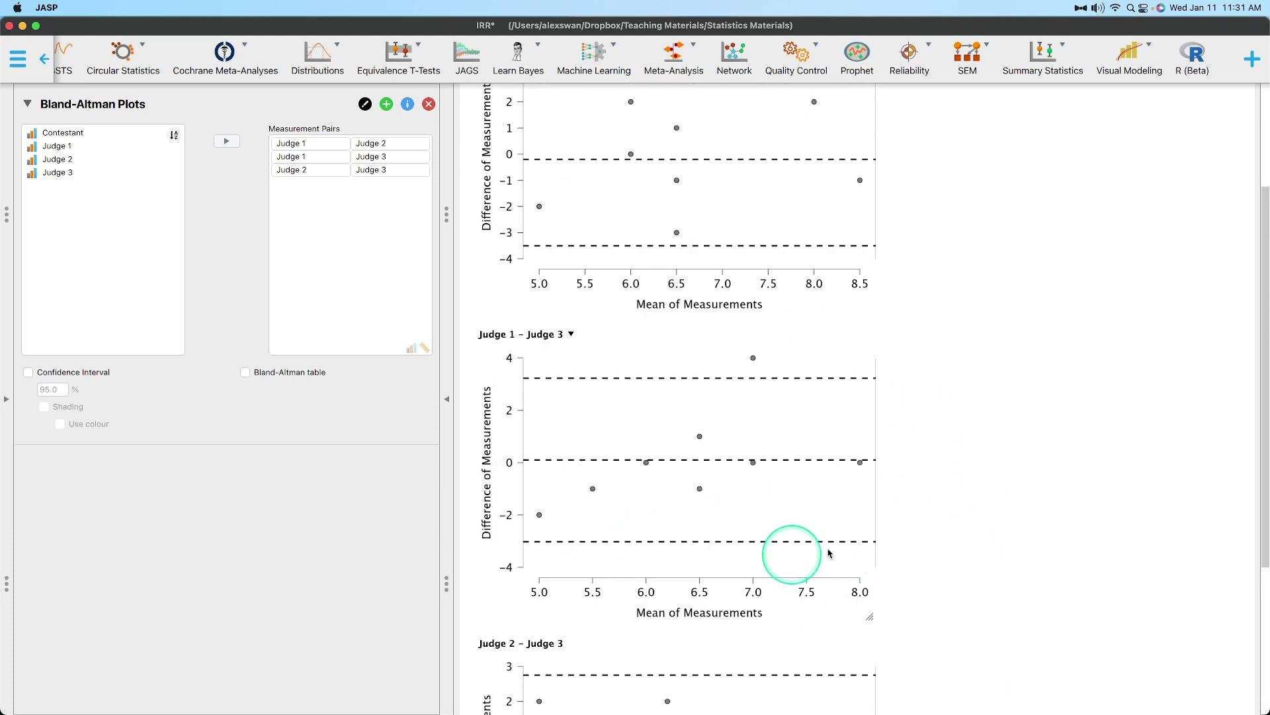
{"action": "scroll", "coordinate": [926, 477], "scroll_direction": "up", "scroll_amount": 3}
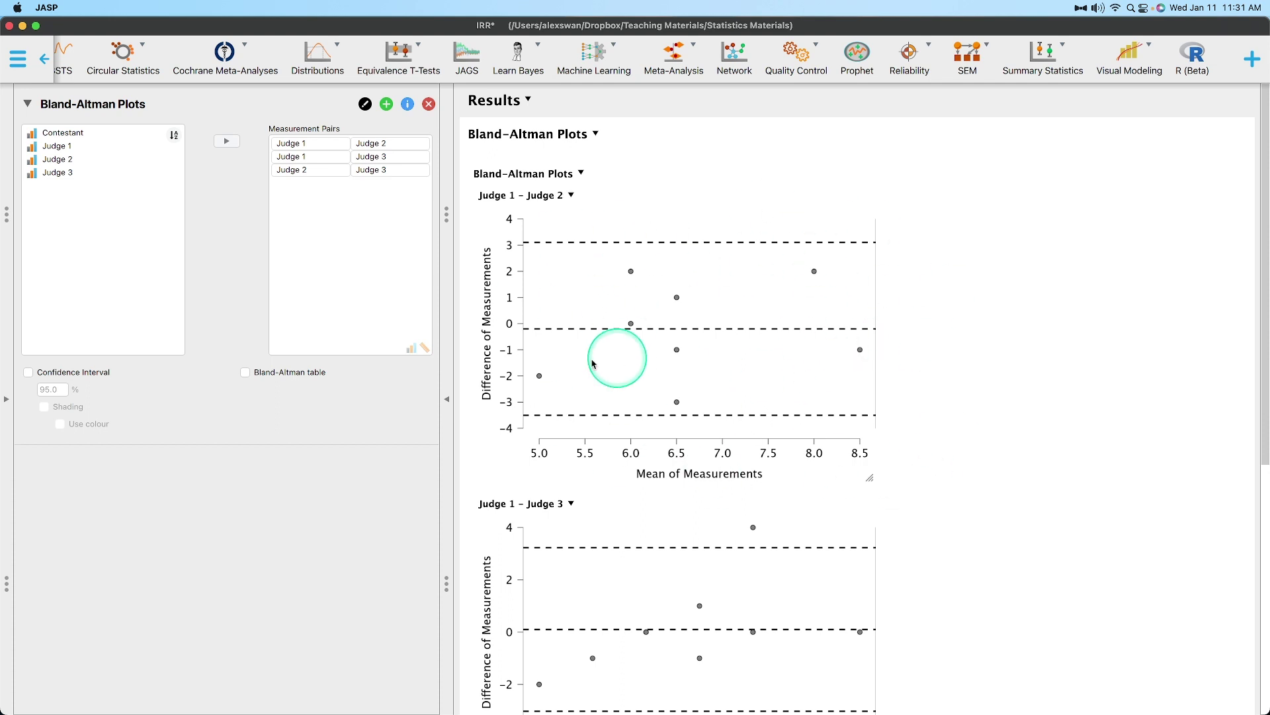
{"action": "scroll", "coordinate": [796, 361], "scroll_direction": "down", "scroll_amount": 2}
{"action": "scroll", "coordinate": [796, 362], "scroll_direction": "down", "scroll_amount": 2}
{"action": "scroll", "coordinate": [816, 355], "scroll_direction": "up", "scroll_amount": 1}
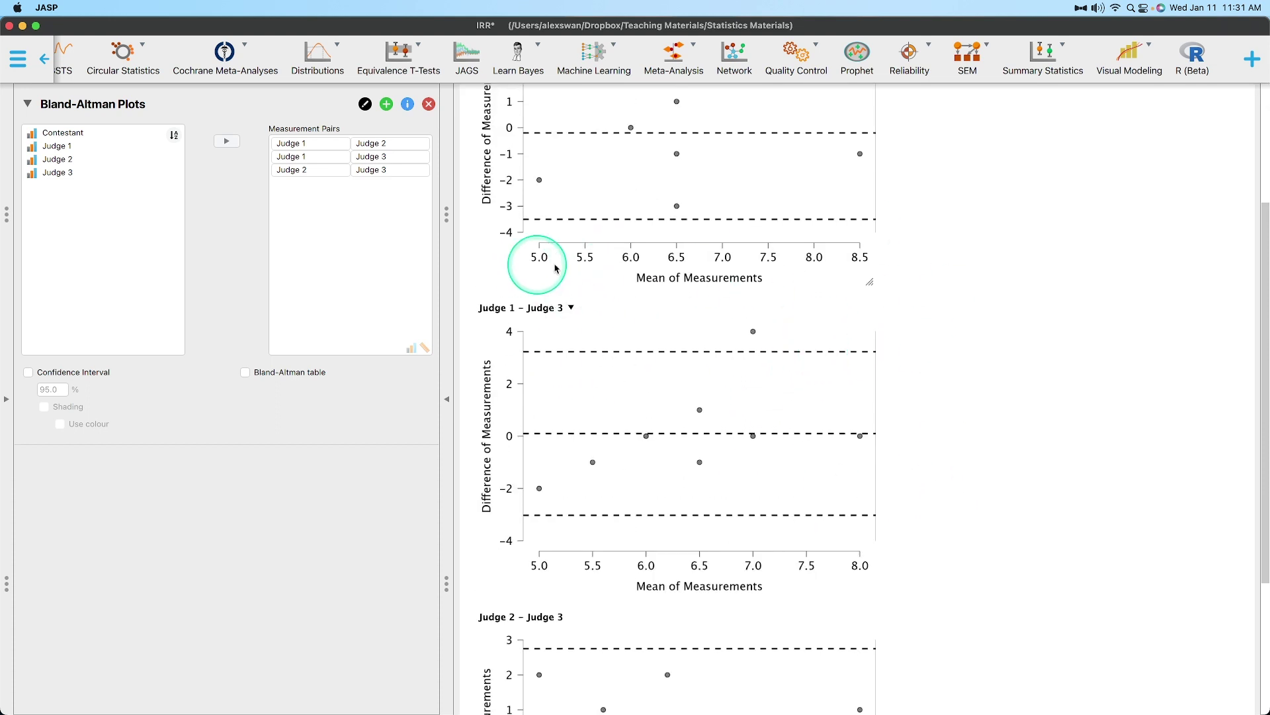
{"action": "scroll", "coordinate": [992, 199], "scroll_direction": "up", "scroll_amount": 3}
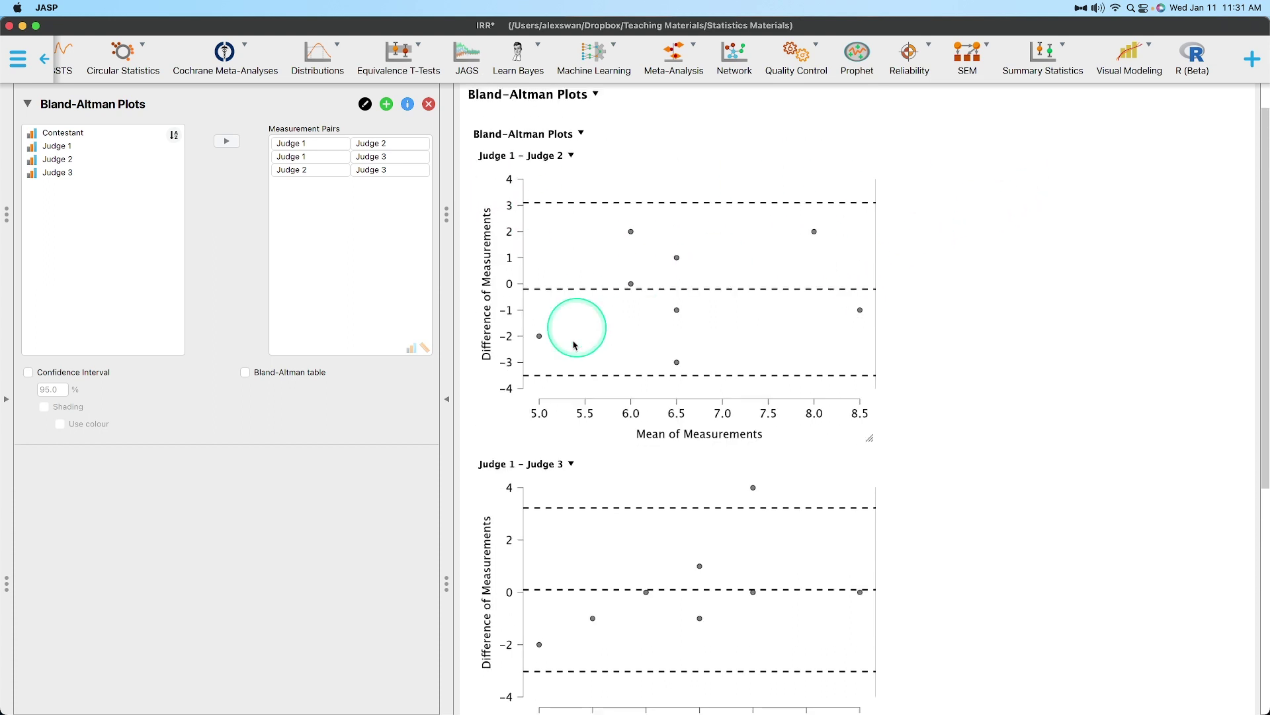
{"action": "scroll", "coordinate": [786, 403], "scroll_direction": "down", "scroll_amount": 3}
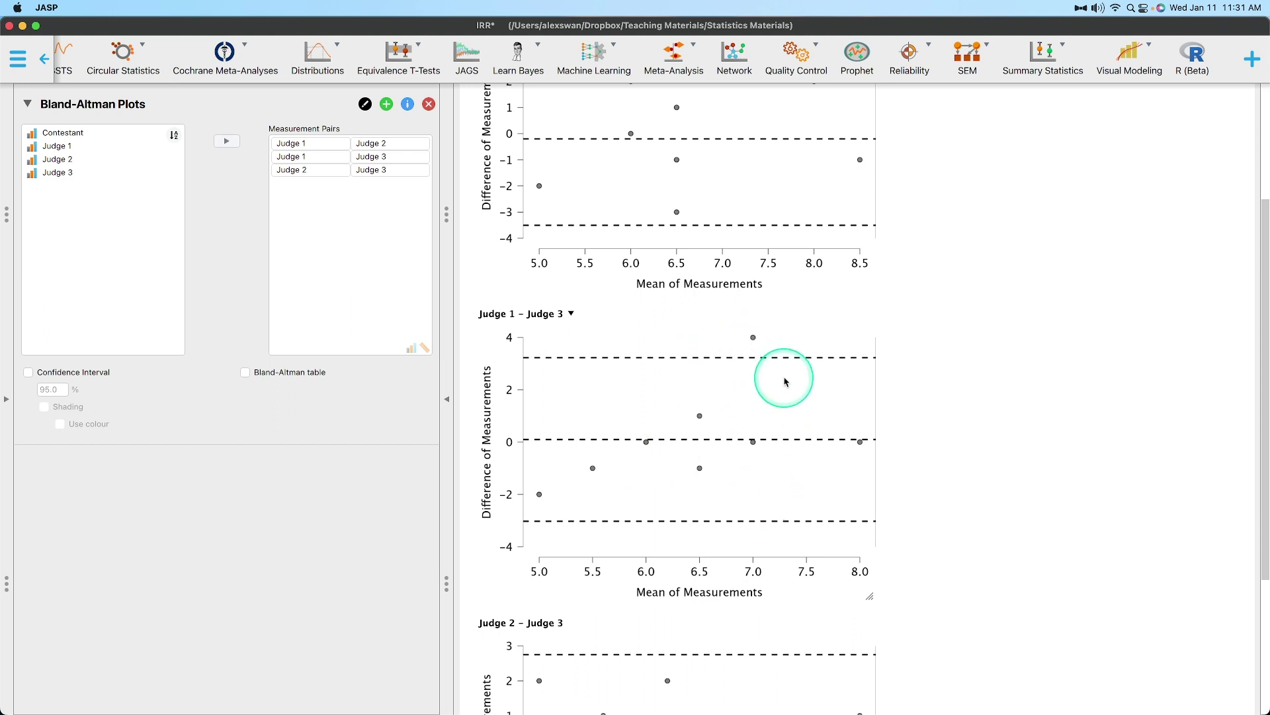
{"action": "scroll", "coordinate": [786, 391], "scroll_direction": "down", "scroll_amount": 4}
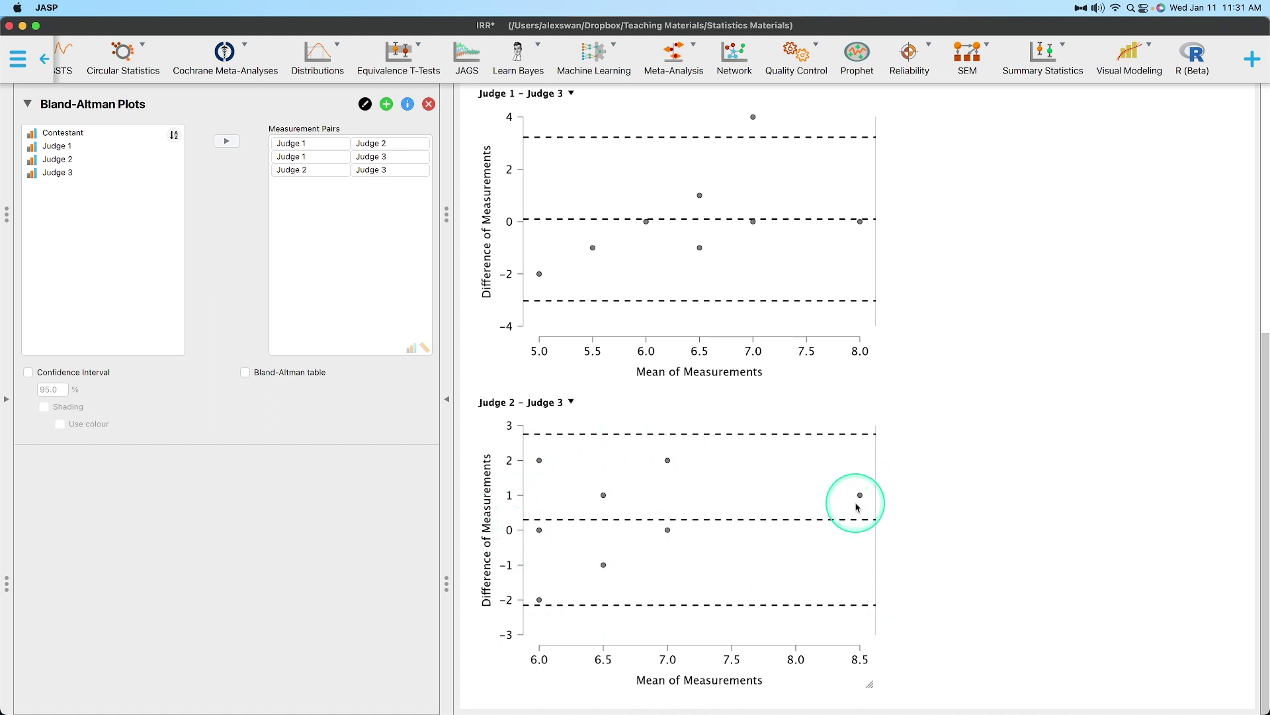
{"action": "scroll", "coordinate": [865, 508], "scroll_direction": "up", "scroll_amount": 6}
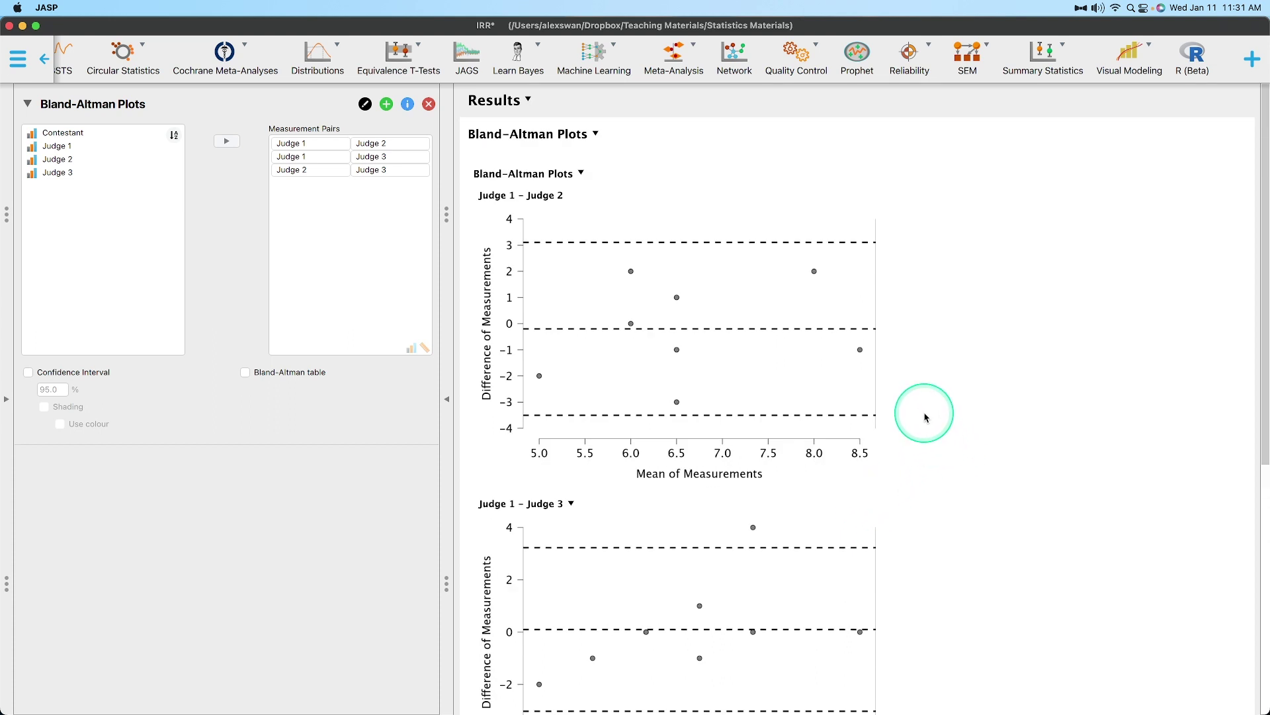
Enable Confidence Interval and Shading for the Bland-Altman plots.
{"action": "left_click", "coordinate": [66, 372]}
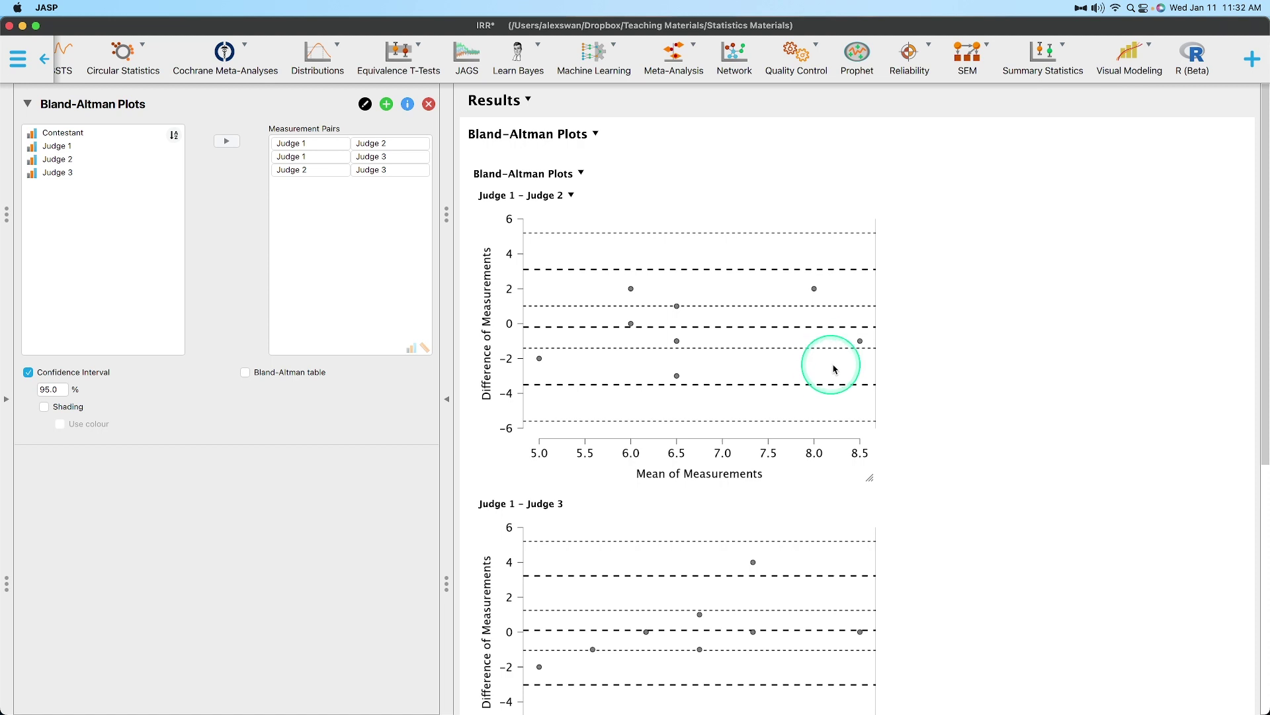
{"action": "left_click", "coordinate": [70, 408]}
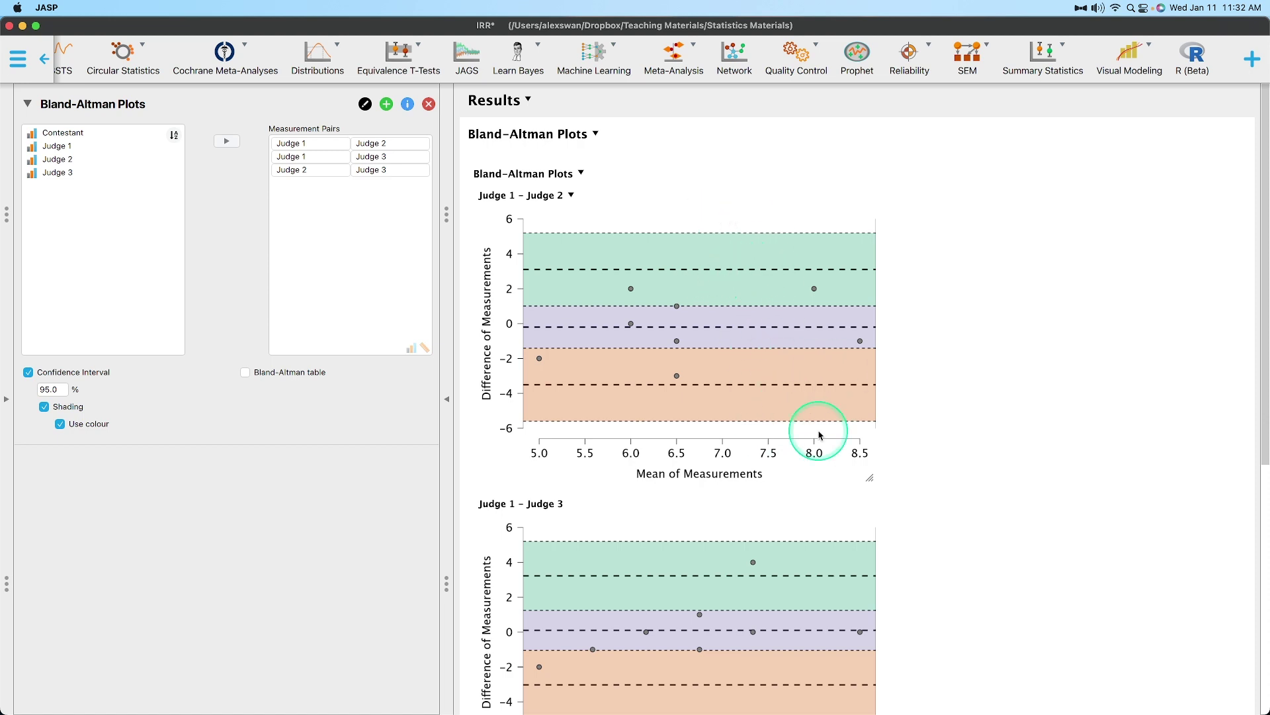
{"action": "scroll", "coordinate": [758, 558], "scroll_direction": "down", "scroll_amount": 1}
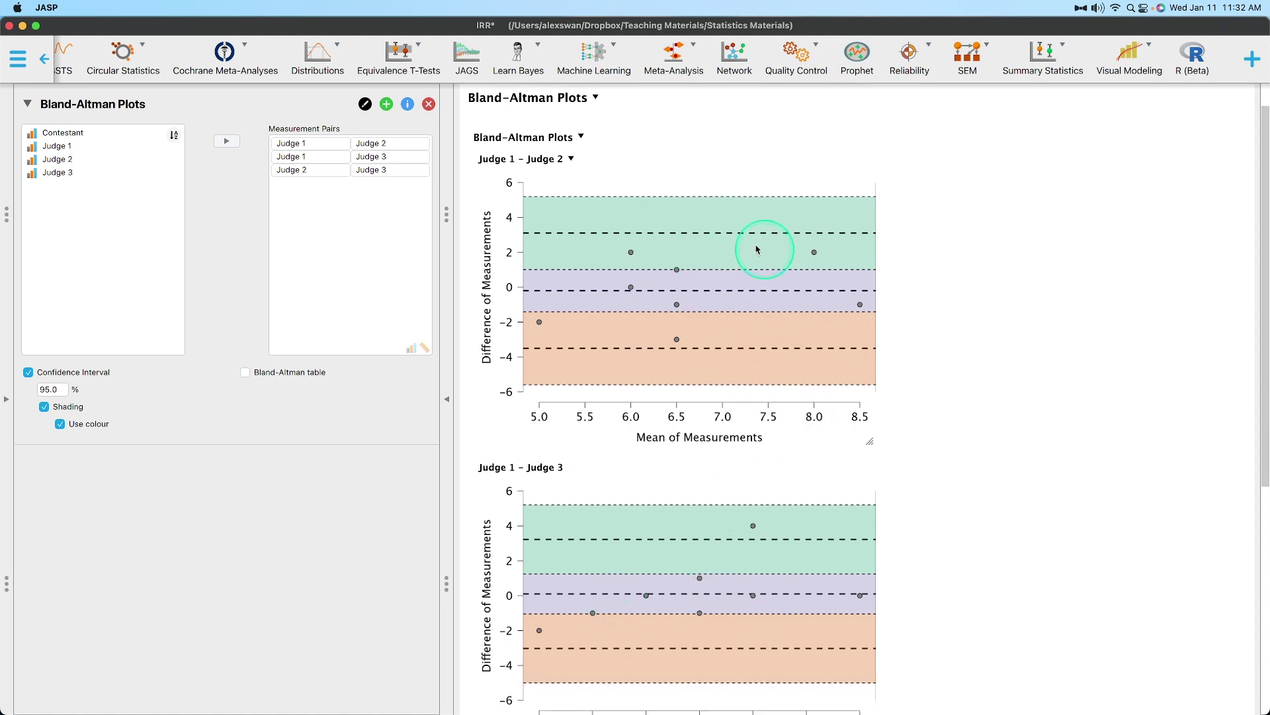
{"action": "scroll", "coordinate": [674, 548], "scroll_direction": "down", "scroll_amount": 5}
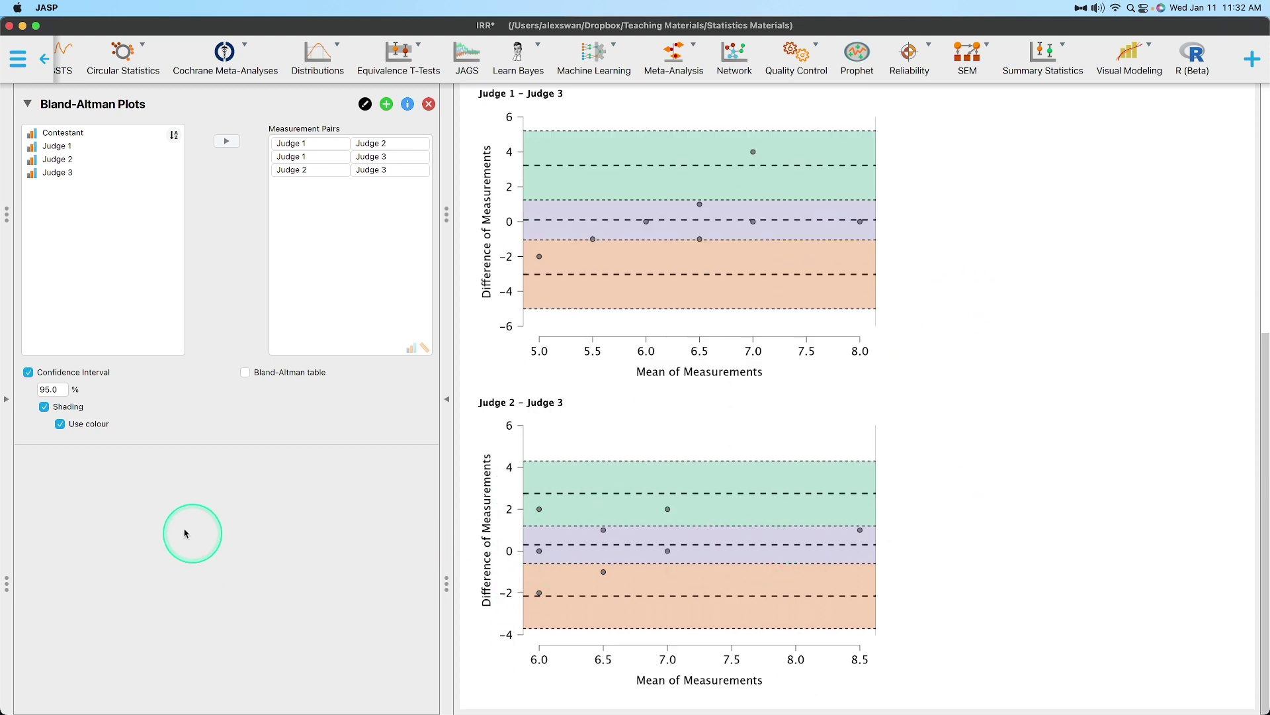
{"action": "scroll", "coordinate": [760, 440], "scroll_direction": "up", "scroll_amount": 2}
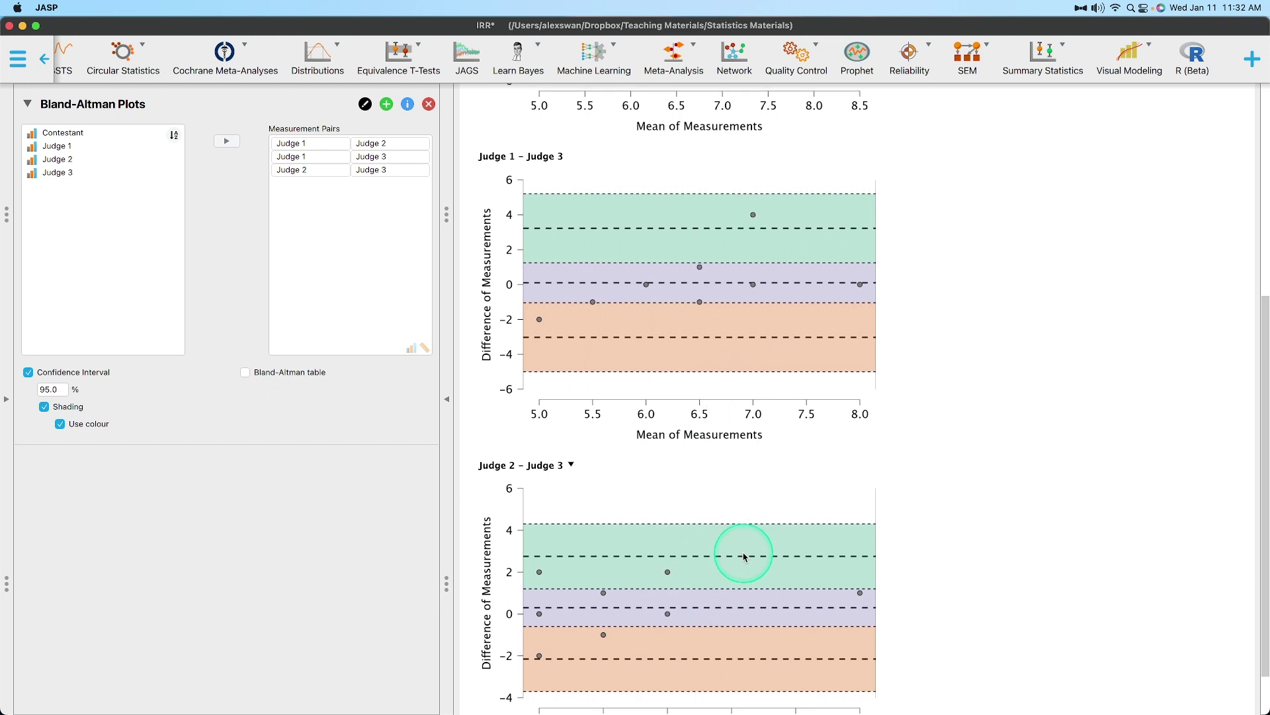
{"action": "scroll", "coordinate": [743, 556], "scroll_direction": "up", "scroll_amount": 3}
{"action": "scroll", "coordinate": [746, 557], "scroll_direction": "up", "scroll_amount": 8}
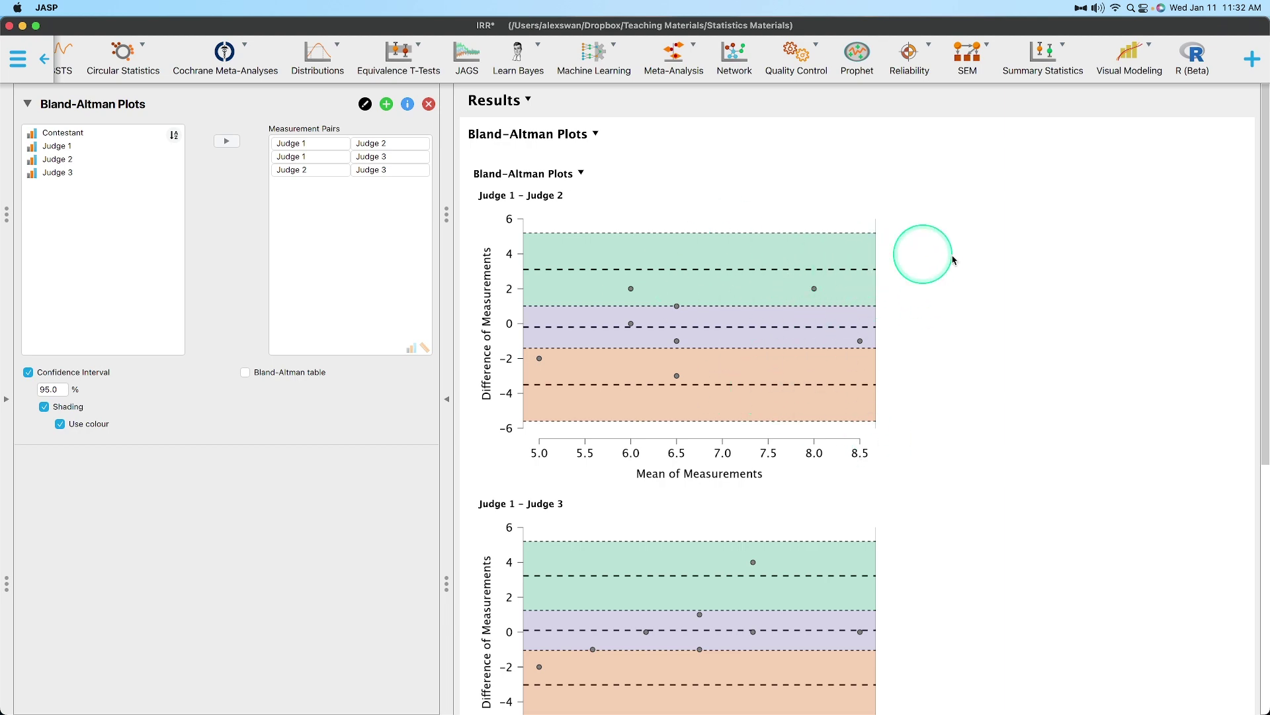
{"action": "scroll", "coordinate": [959, 437], "scroll_direction": "down", "scroll_amount": 6}
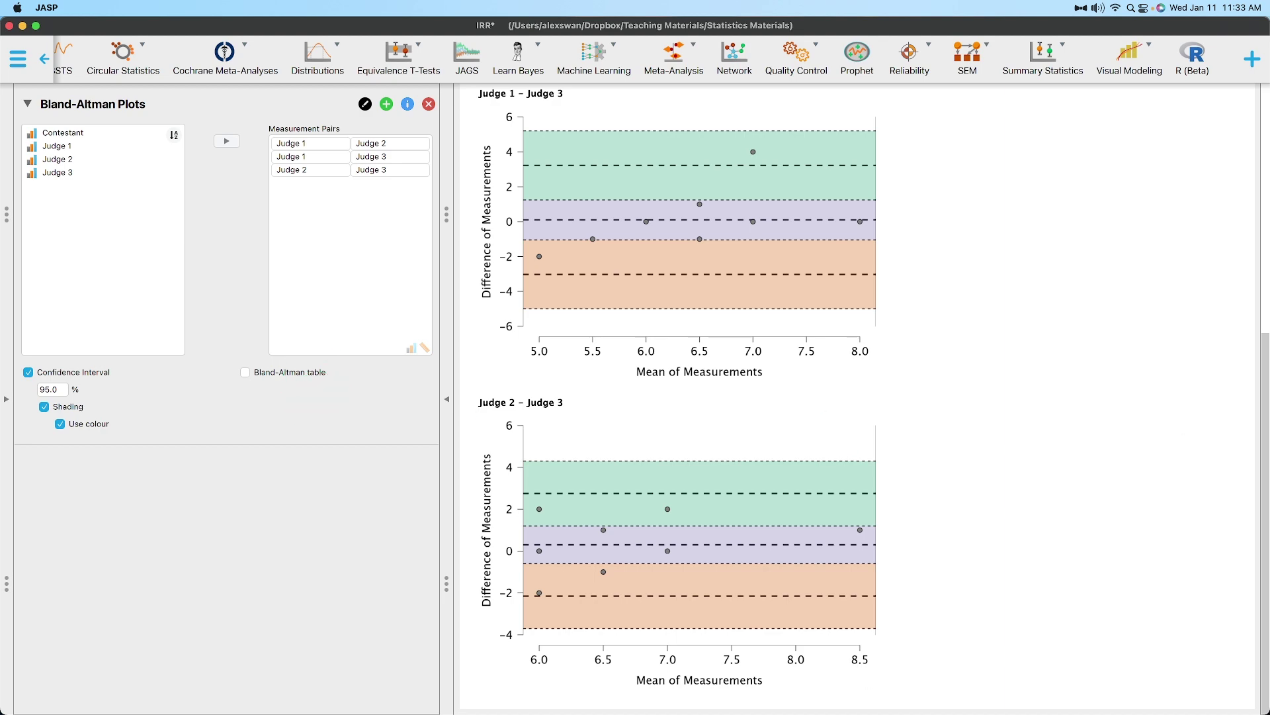
Turn on the Bland-Altman table option and scroll through the three pairs' bias tables.
{"action": "left_click", "coordinate": [288, 372]}
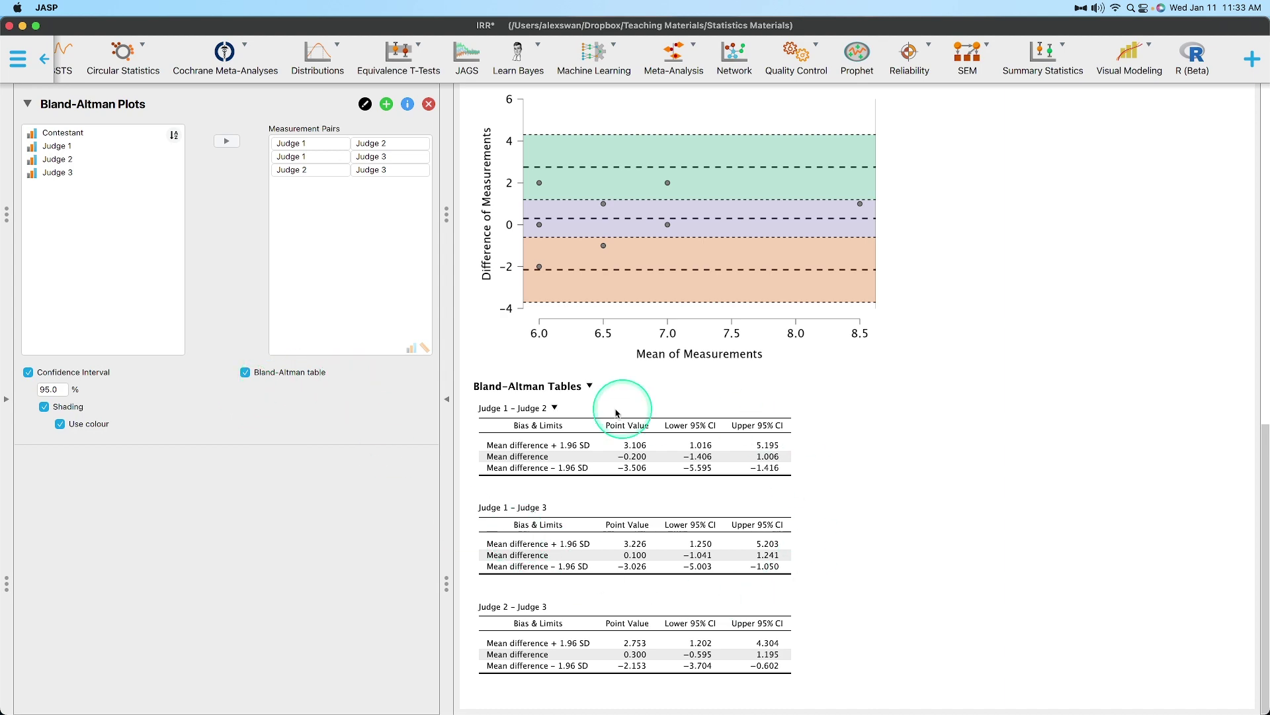
{"action": "scroll", "coordinate": [740, 373], "scroll_direction": "up", "scroll_amount": 15}
{"action": "scroll", "coordinate": [739, 373], "scroll_direction": "down", "scroll_amount": 5}
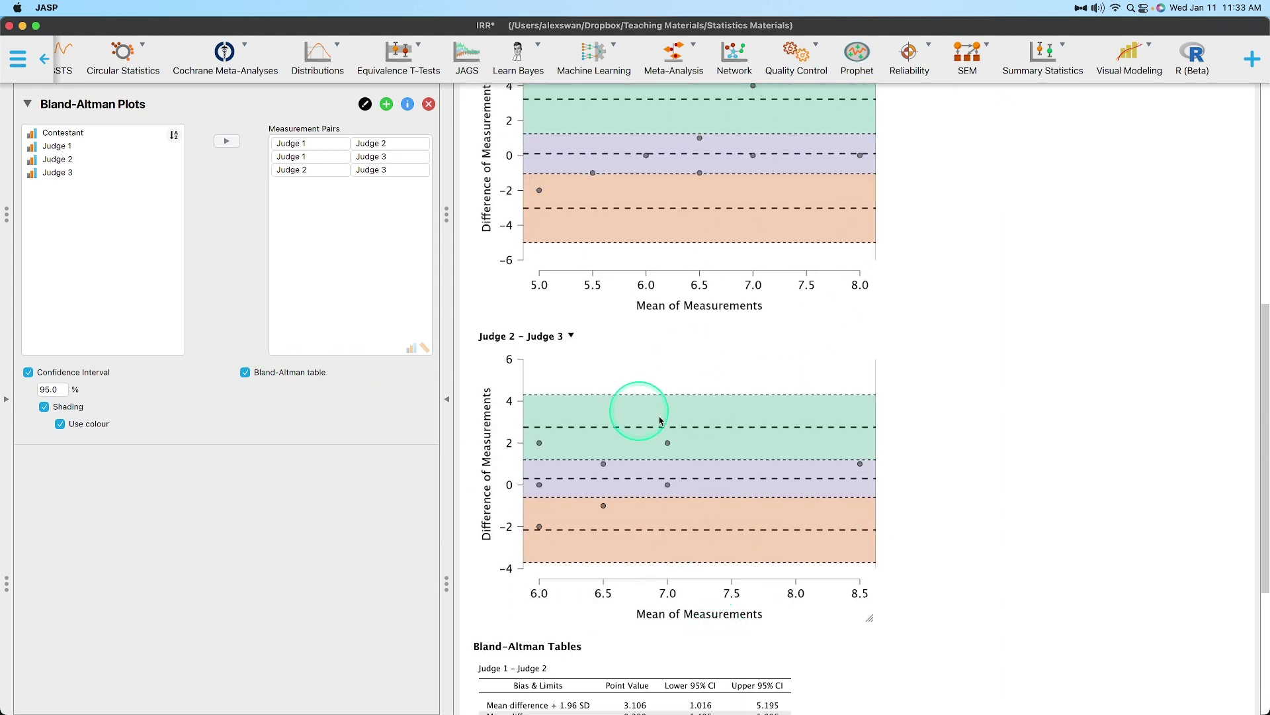
{"action": "scroll", "coordinate": [717, 430], "scroll_direction": "up", "scroll_amount": 5}
{"action": "scroll", "coordinate": [936, 375], "scroll_direction": "down", "scroll_amount": 10}
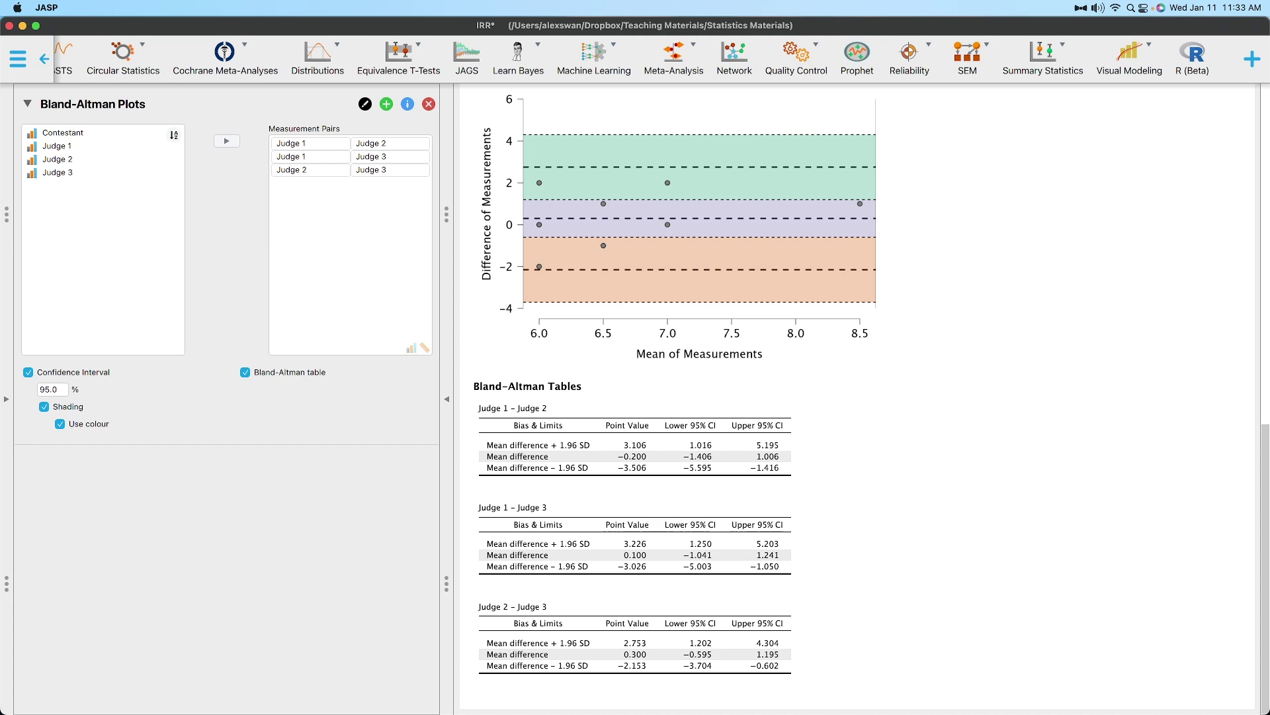
Scroll up the results to the shaded Judge 1–Judge 3 plot with its outlier above 3.2.
{"action": "scroll", "coordinate": [706, 355], "scroll_direction": "up", "scroll_amount": 3}
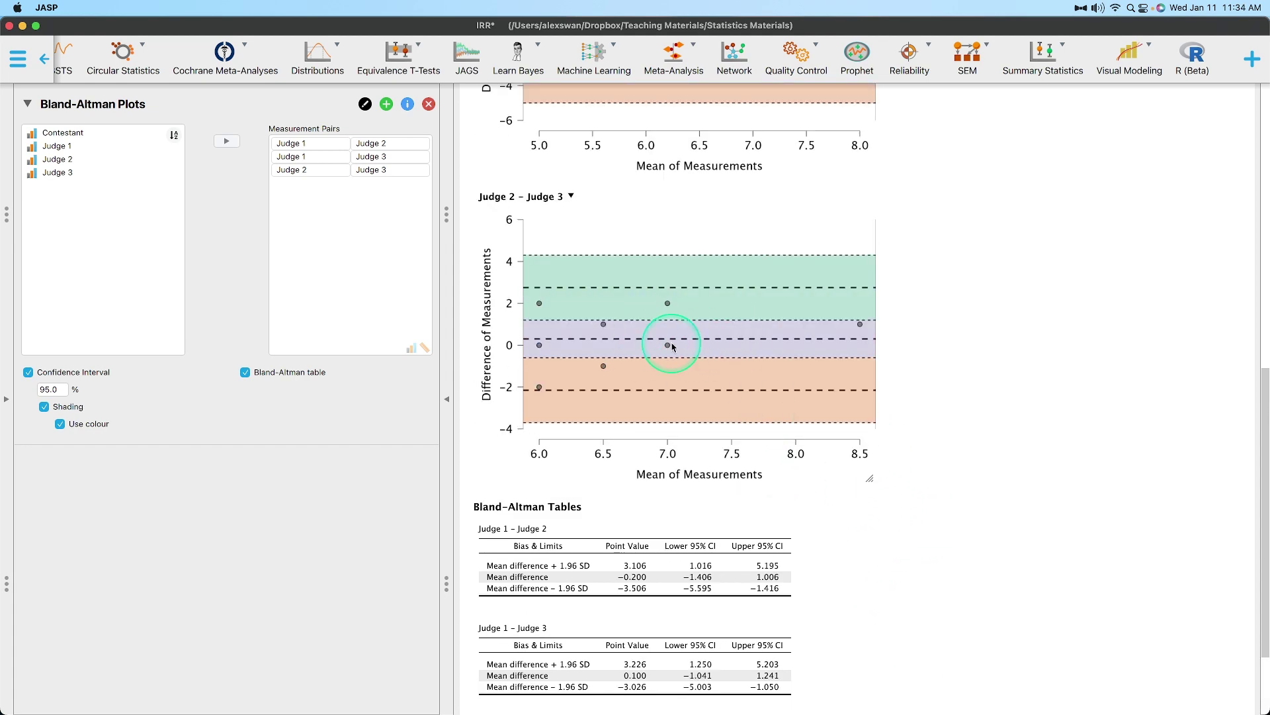
{"action": "scroll", "coordinate": [709, 411], "scroll_direction": "up", "scroll_amount": 10}
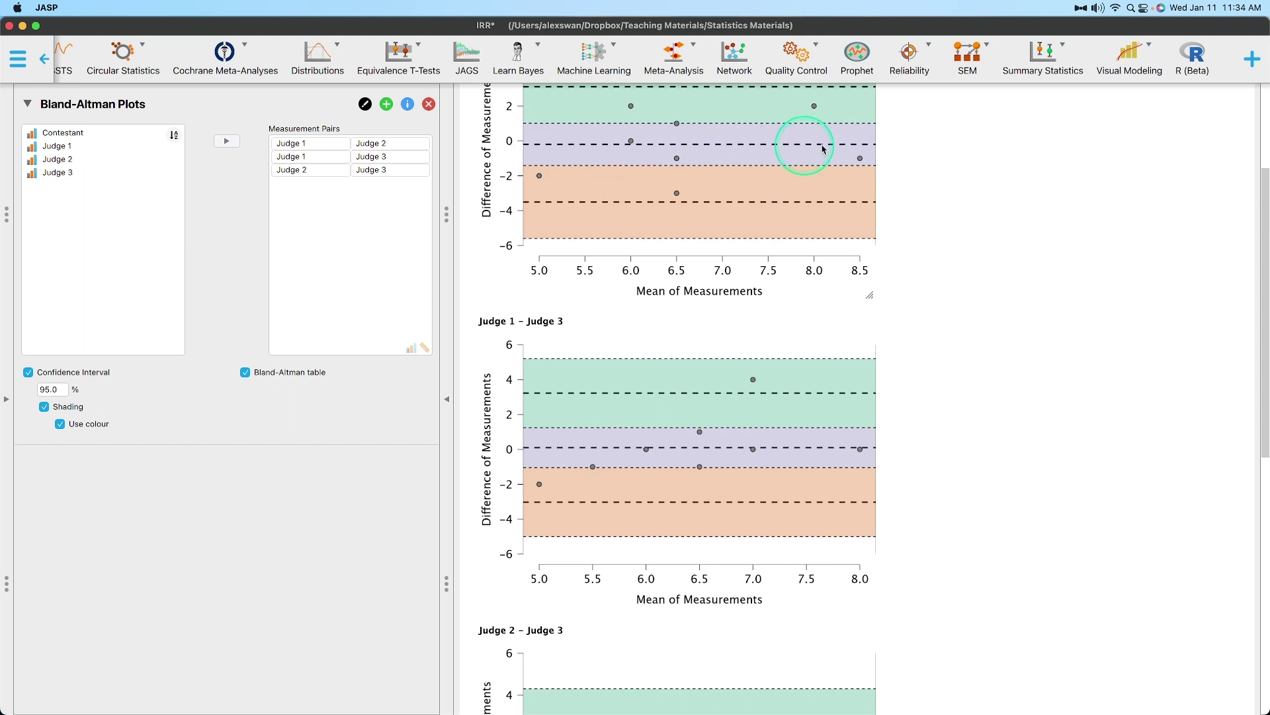
{"action": "scroll", "coordinate": [849, 161], "scroll_direction": "up", "scroll_amount": 1}
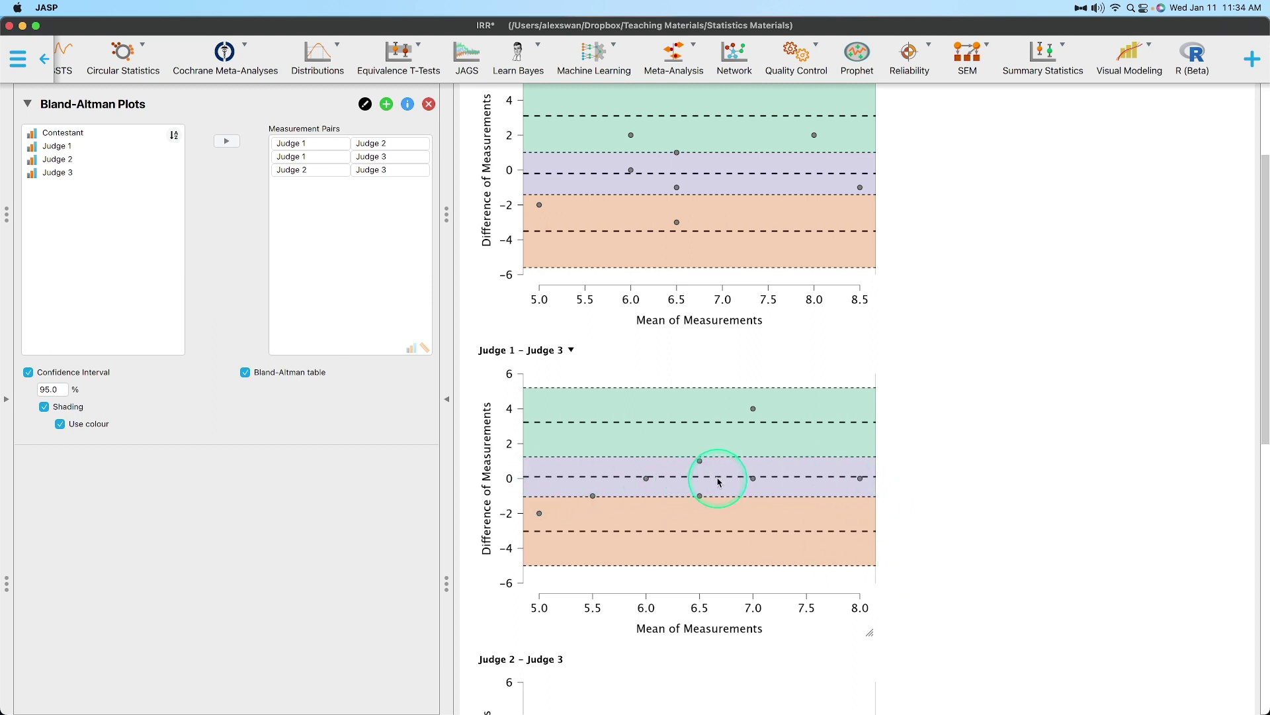
Check the judges' scores in the data sheet, then return to the Bland-Altman results.
{"action": "left_click", "coordinate": [7, 399]}
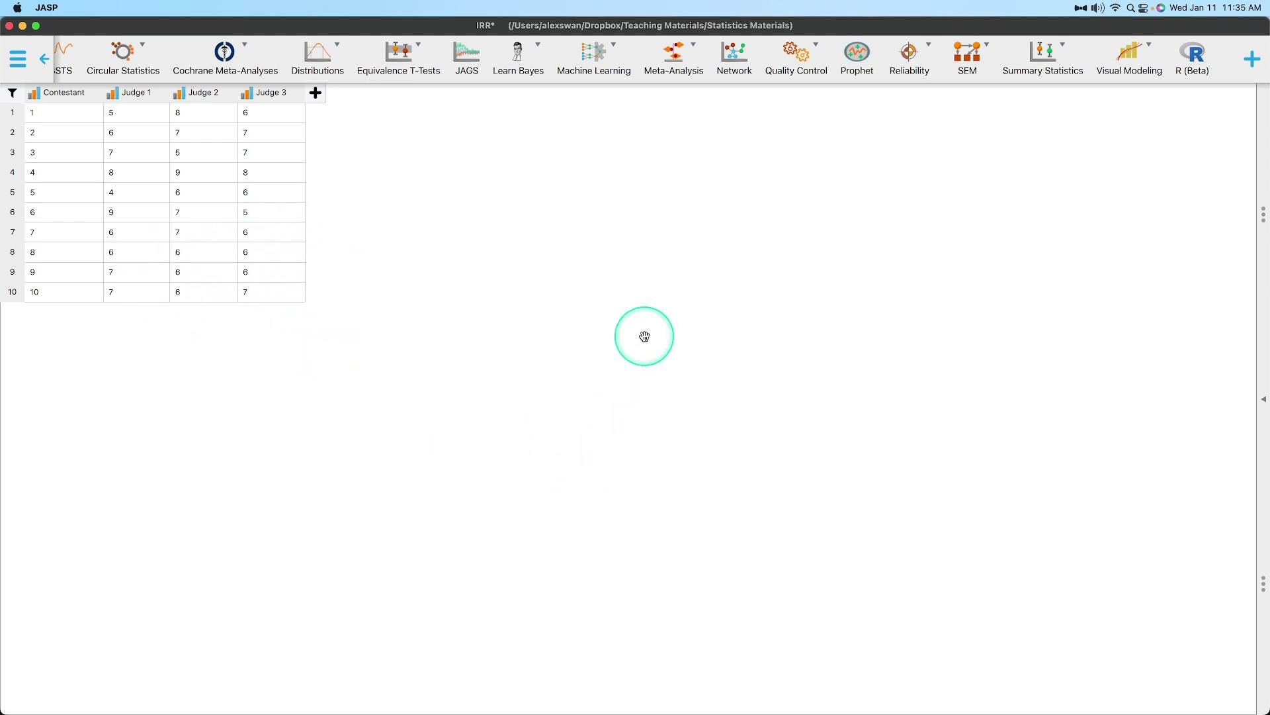
{"action": "left_click", "coordinate": [1262, 399]}
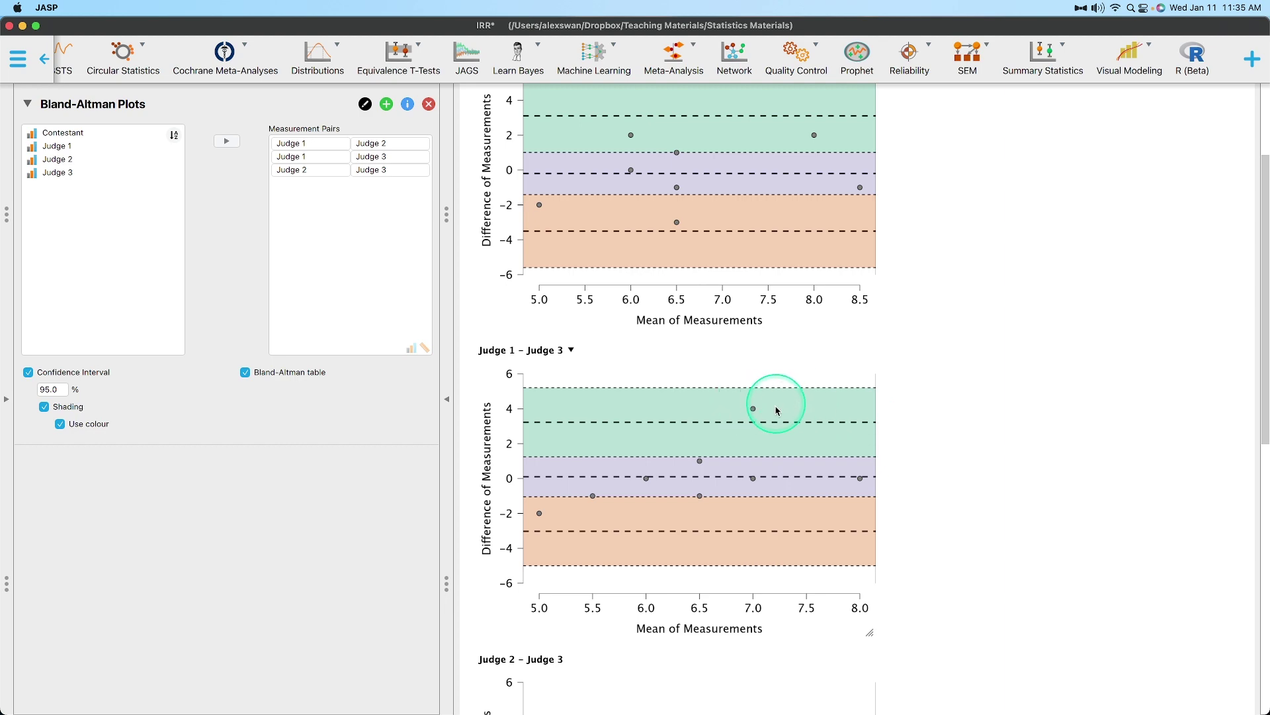
{"action": "scroll", "coordinate": [1007, 548], "scroll_direction": "down", "scroll_amount": 6}
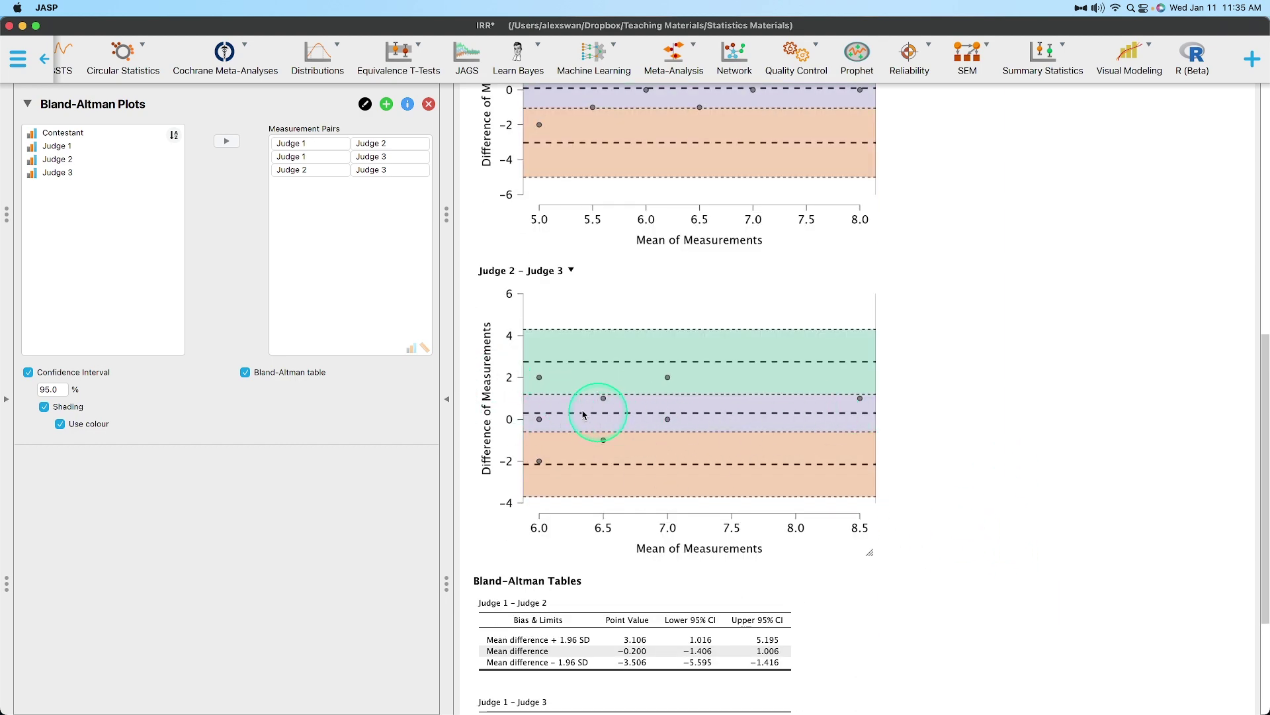
{"action": "scroll", "coordinate": [986, 490], "scroll_direction": "up", "scroll_amount": 6}
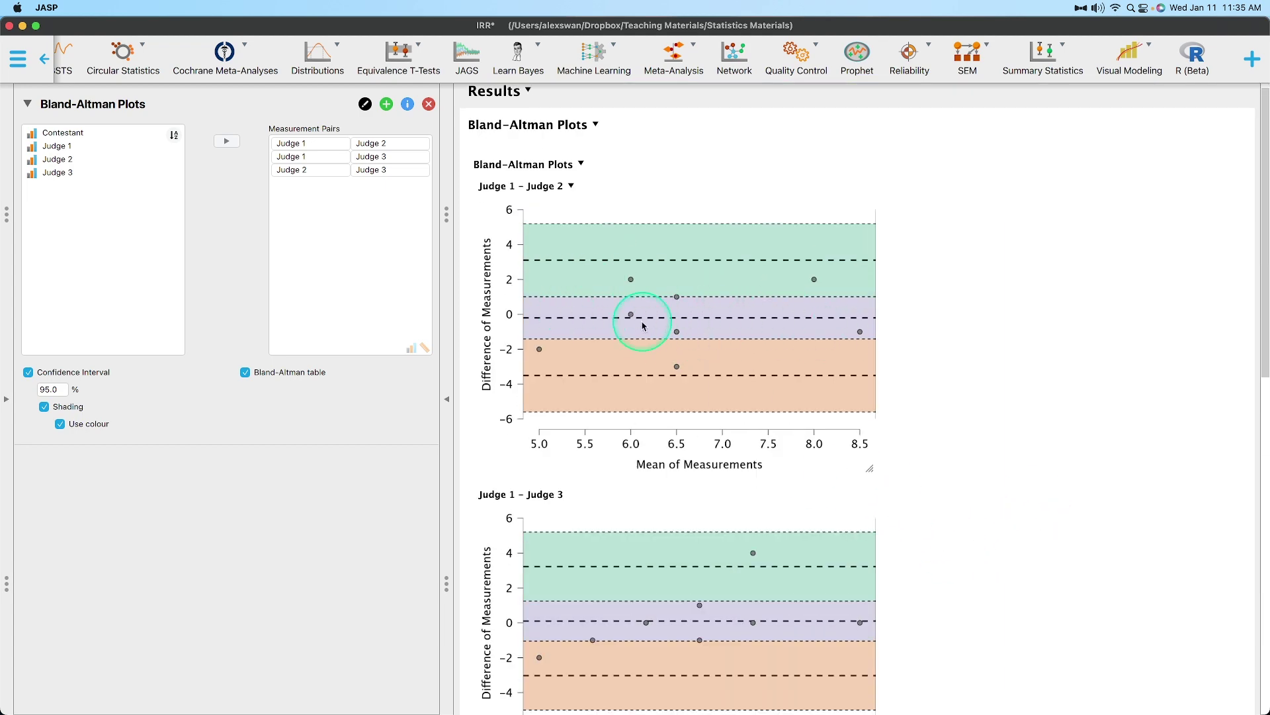
{"action": "scroll", "coordinate": [978, 321], "scroll_direction": "down", "scroll_amount": 10}
{"action": "scroll", "coordinate": [993, 358], "scroll_direction": "up", "scroll_amount": 10}
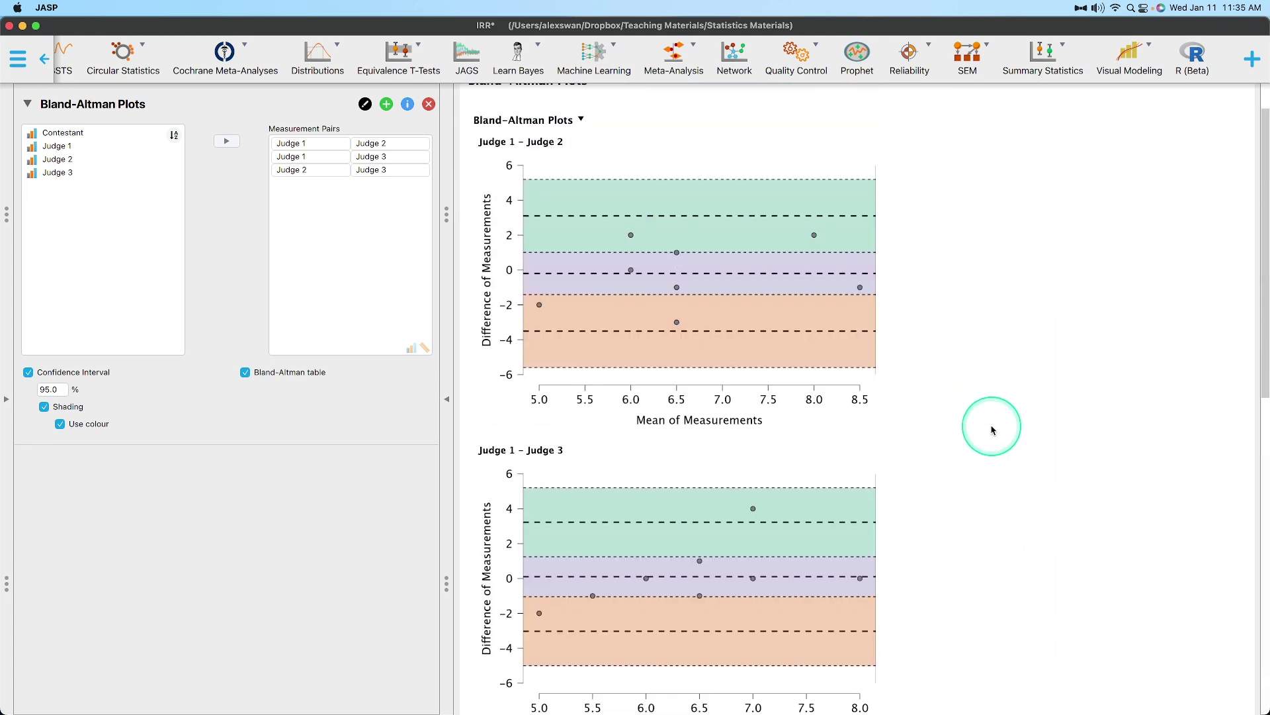
{"action": "scroll", "coordinate": [952, 463], "scroll_direction": "up", "scroll_amount": 2}
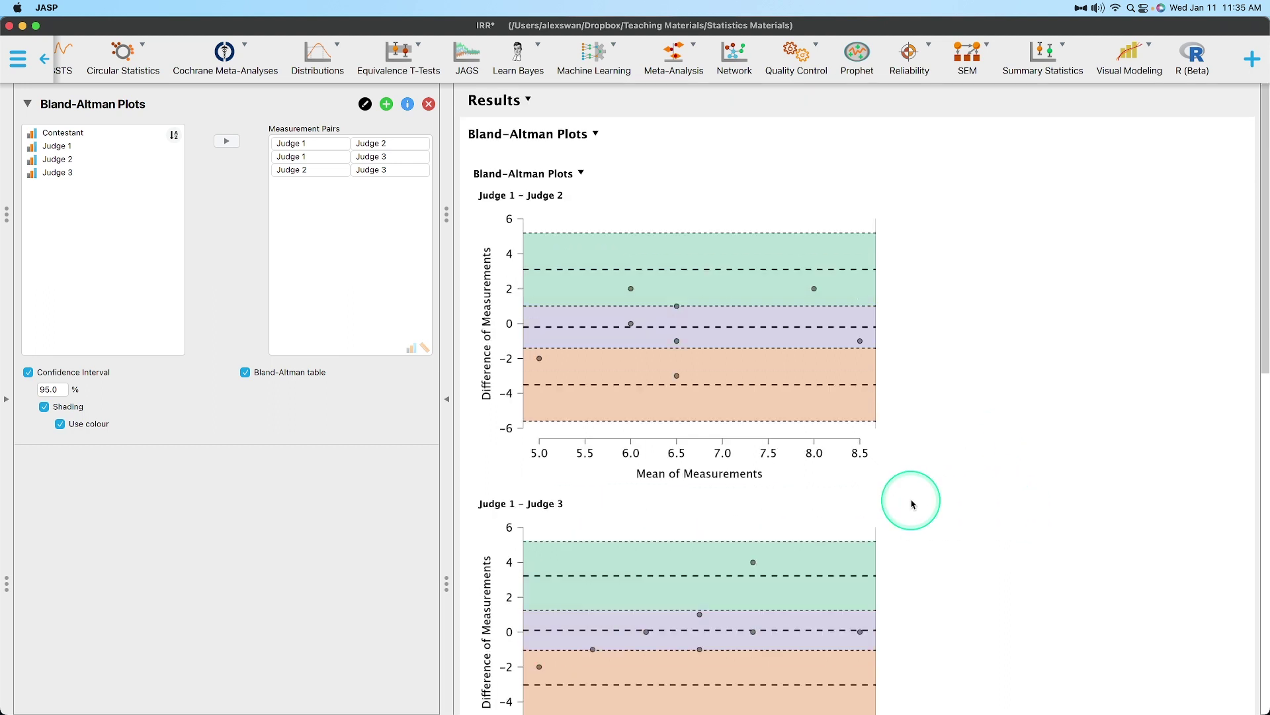